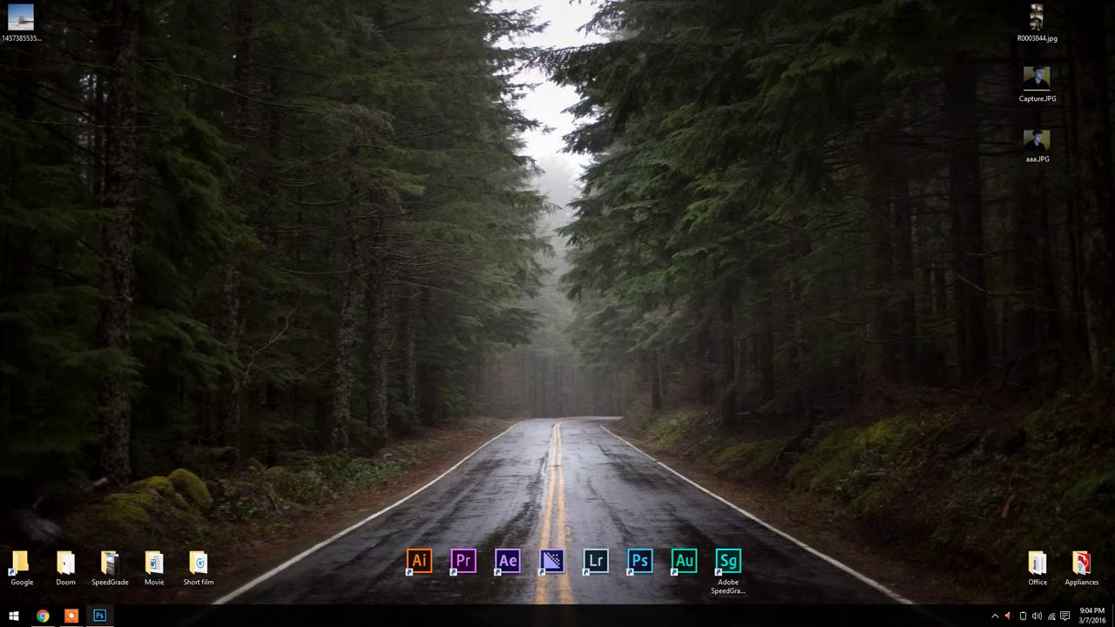
# Open the snow texture and the R0002057 power-line photo together from disk.
pyautogui.click(100, 616)
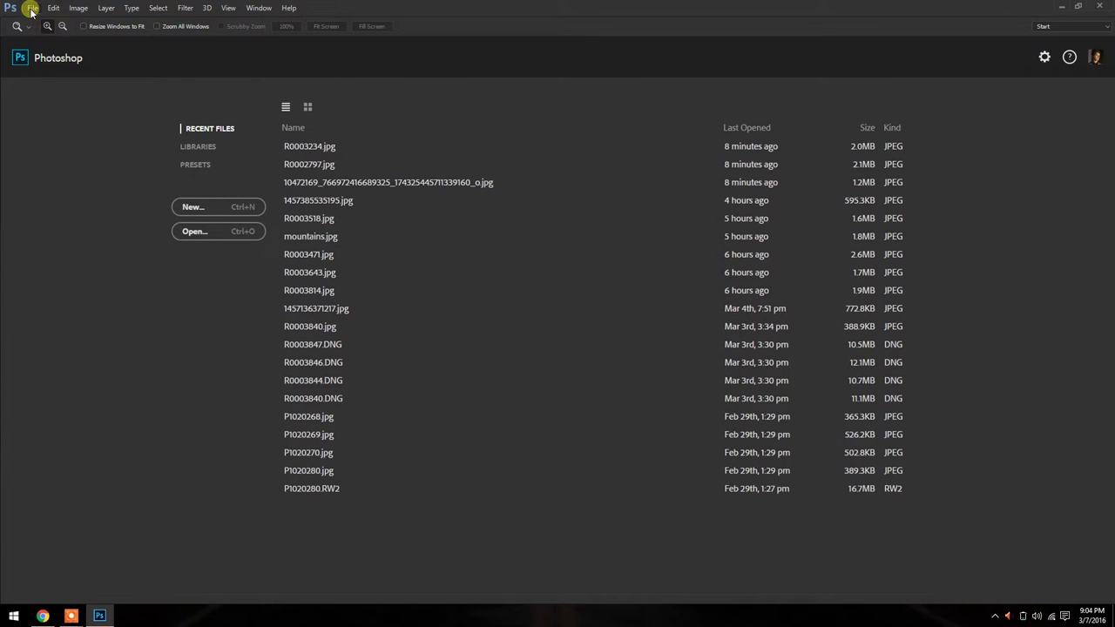
pyautogui.click(32, 8)
pyautogui.click(40, 31)
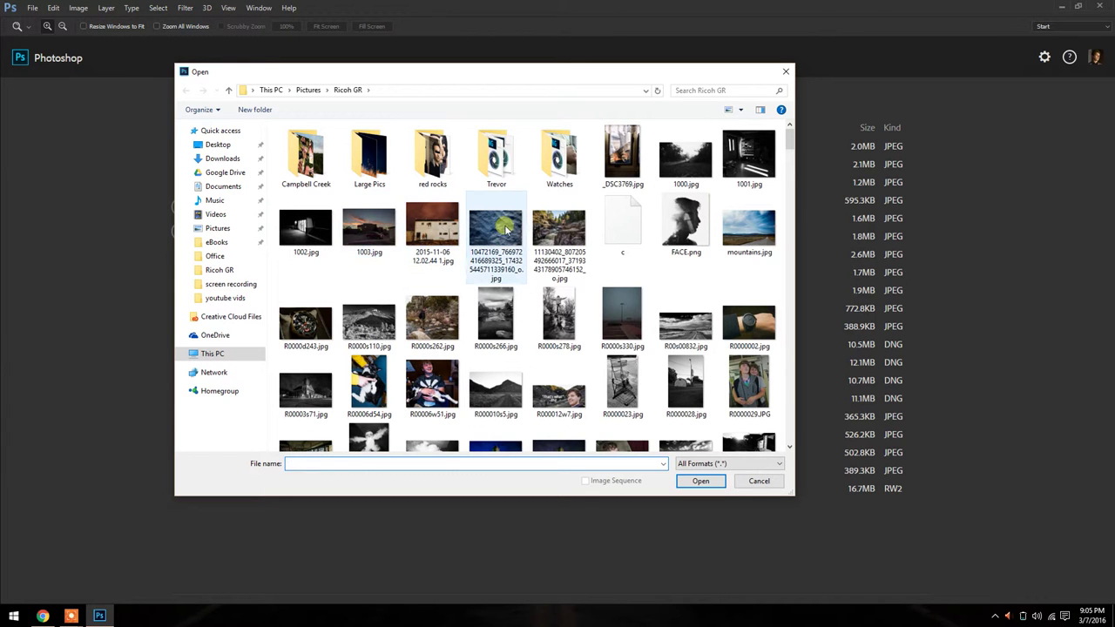
pyautogui.click(506, 228)
pyautogui.scroll(-2, 505, 234)
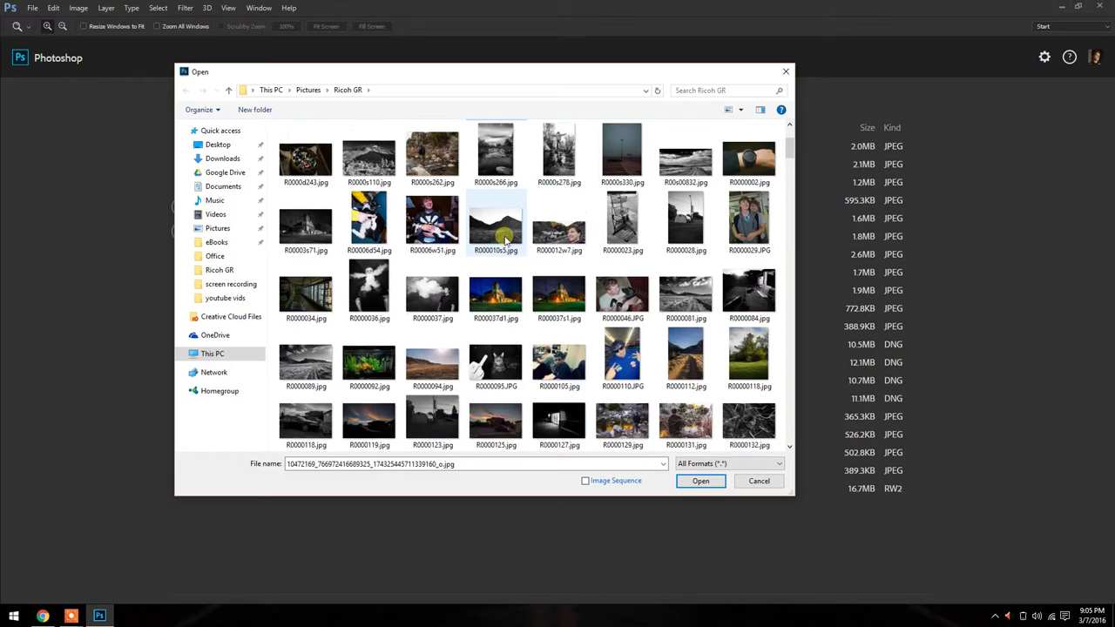
pyautogui.scroll(-8, 506, 235)
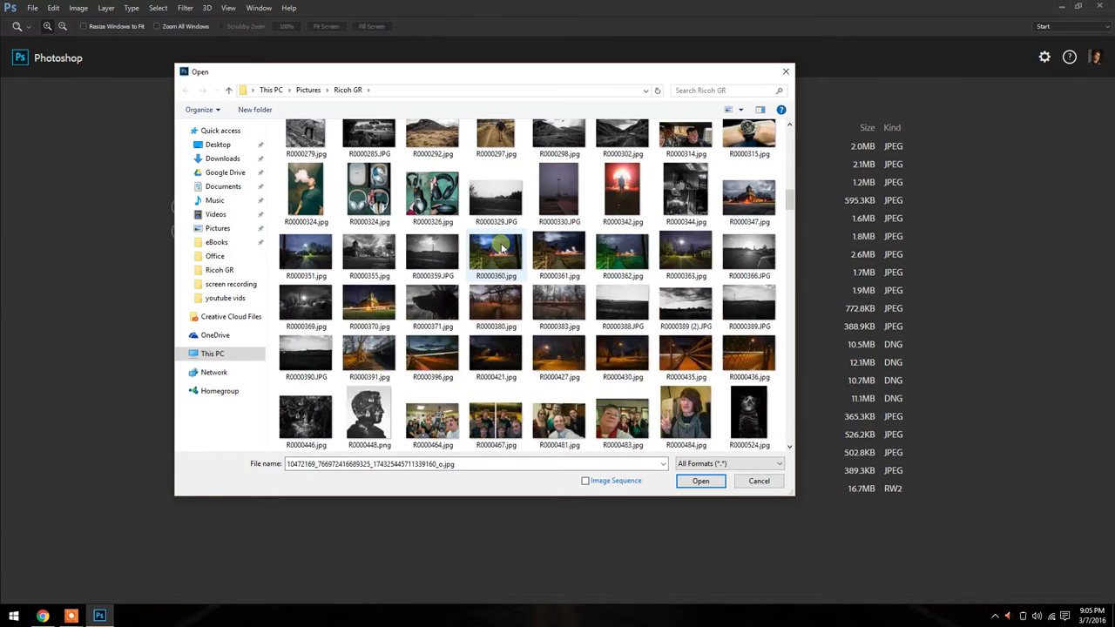
pyautogui.scroll(-10, 501, 248)
pyautogui.scroll(-6, 501, 248)
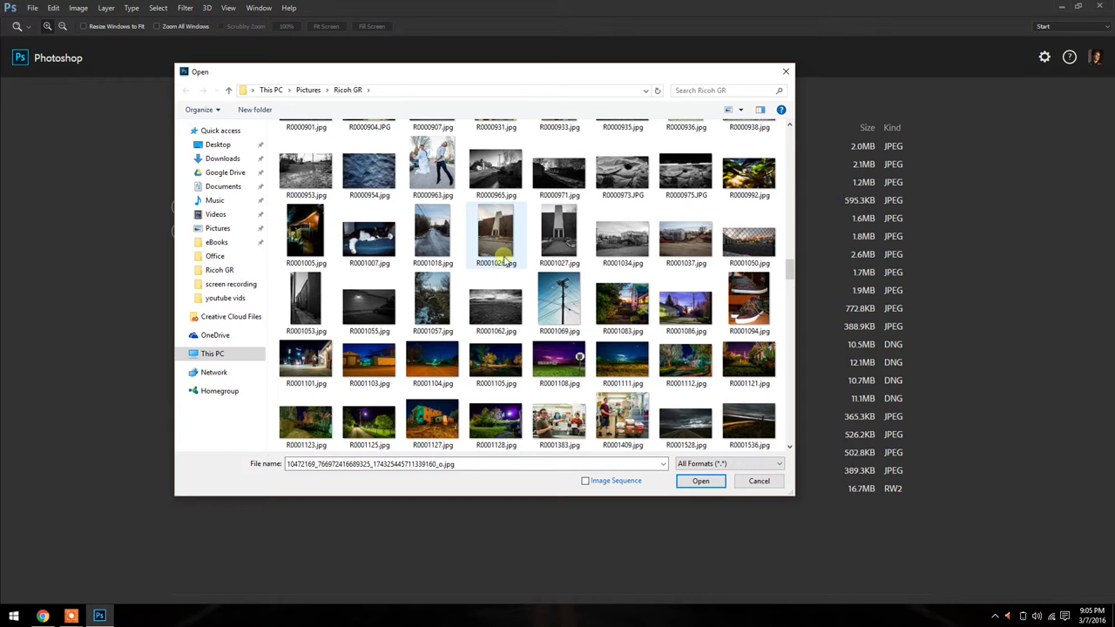
pyautogui.scroll(-5, 558, 283)
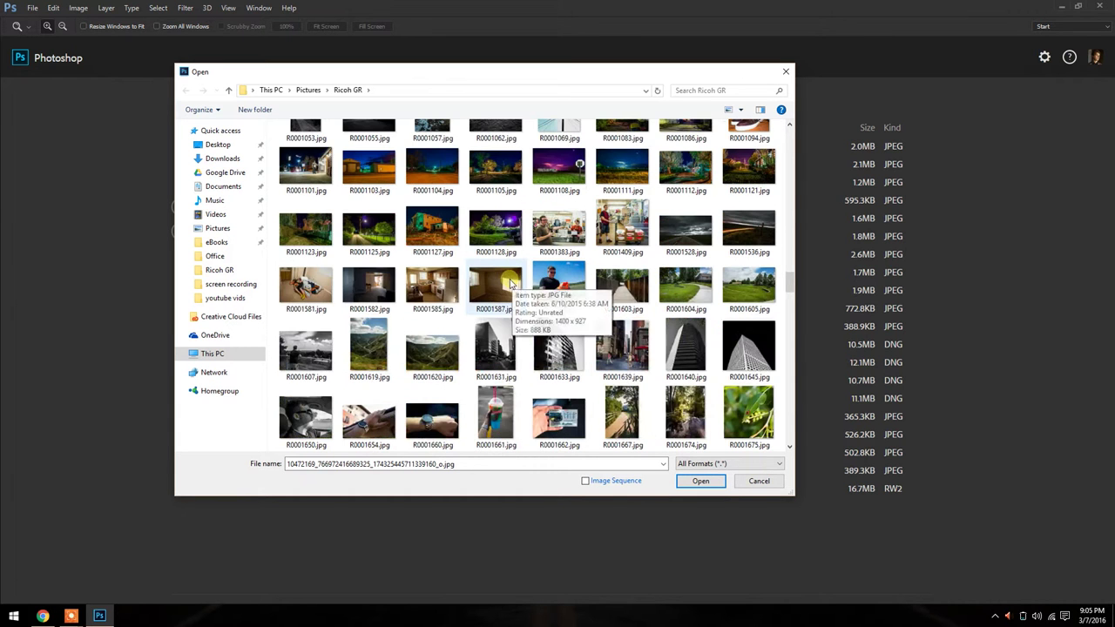
pyautogui.scroll(-3, 501, 282)
pyautogui.scroll(-3, 468, 282)
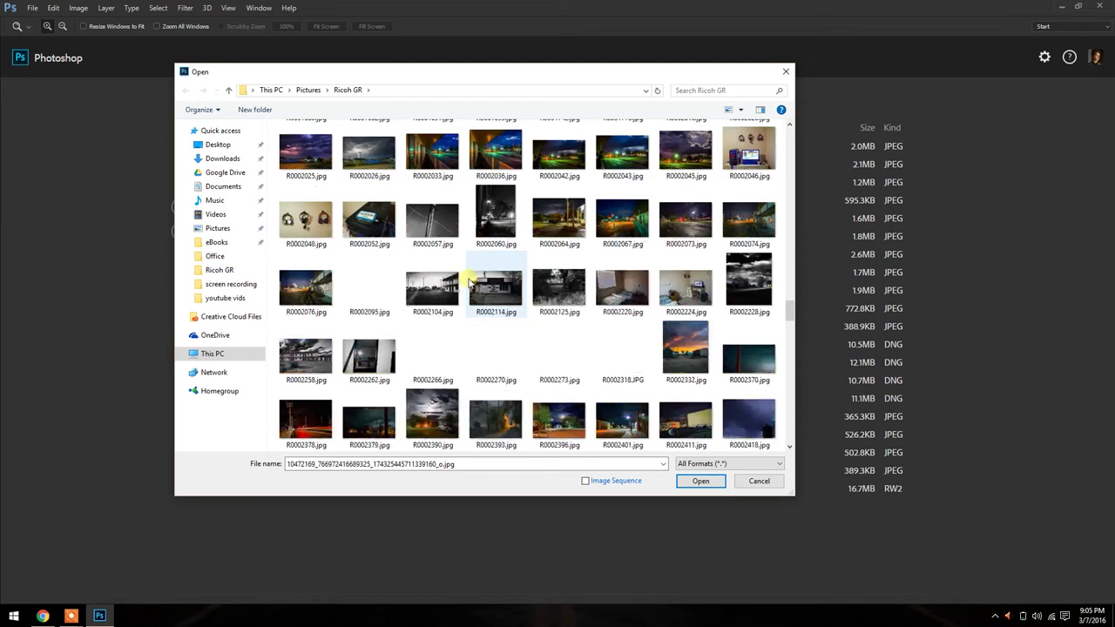
pyautogui.scroll(3, 462, 287)
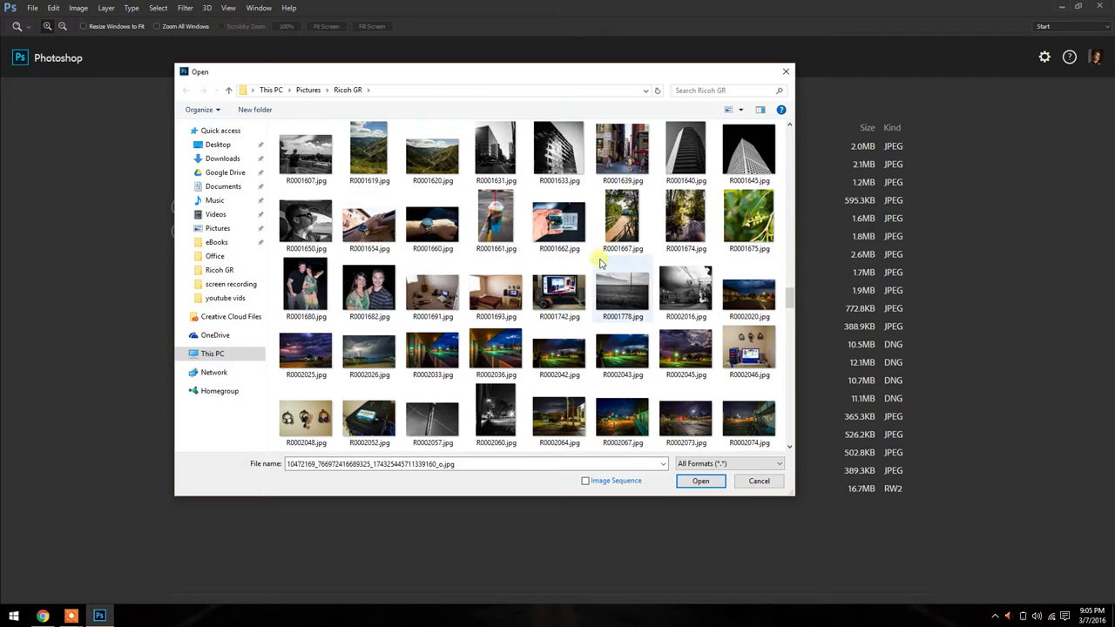
pyautogui.scroll(-3, 605, 249)
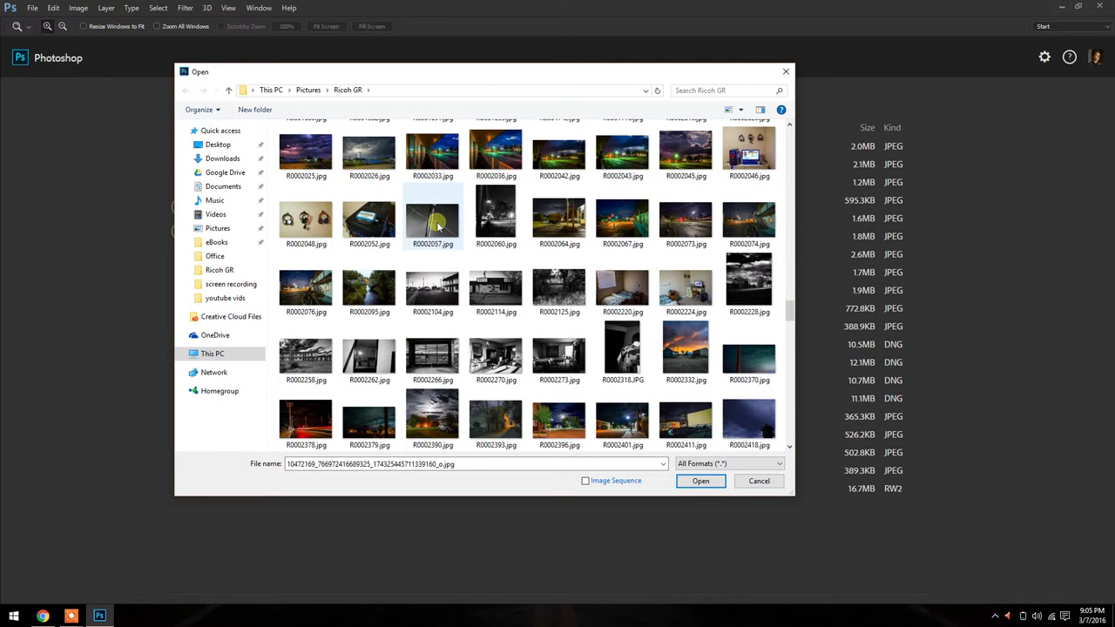
pyautogui.keyDown('ctrl'); pyautogui.click(438, 227); pyautogui.keyUp('ctrl')
pyautogui.scroll(-3, 438, 227)
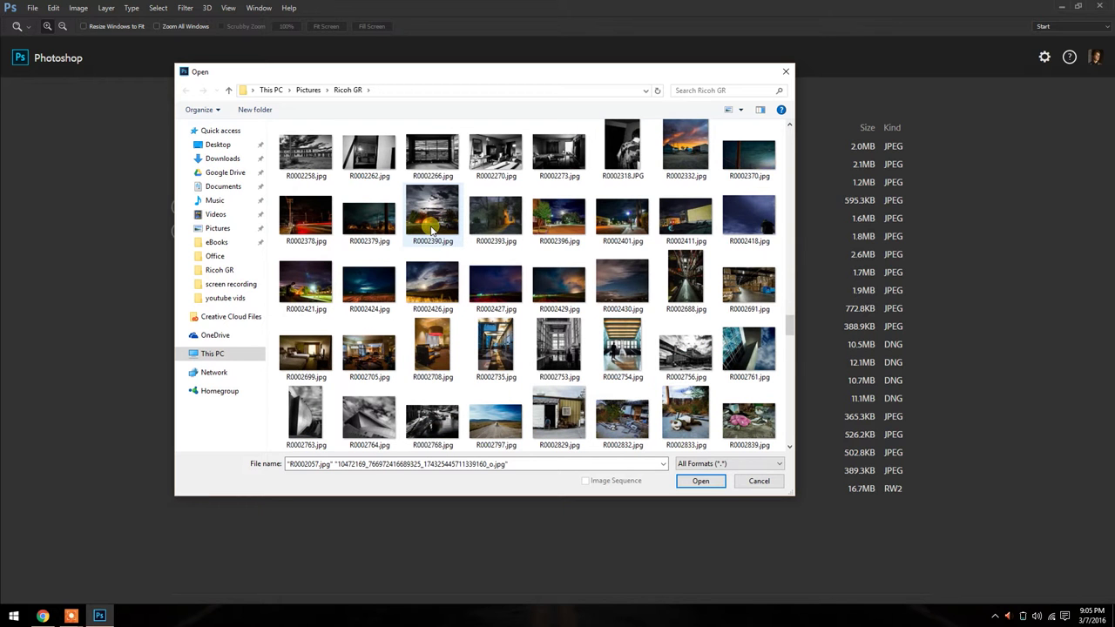
pyautogui.scroll(-3, 433, 228)
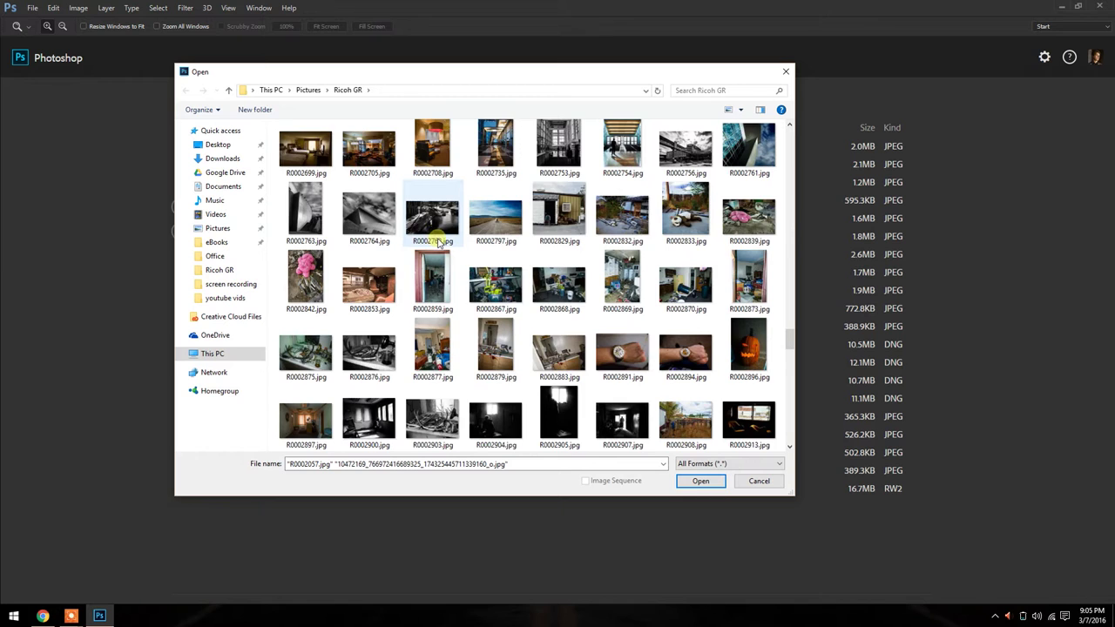
pyautogui.scroll(-8, 436, 244)
pyautogui.scroll(20, 440, 248)
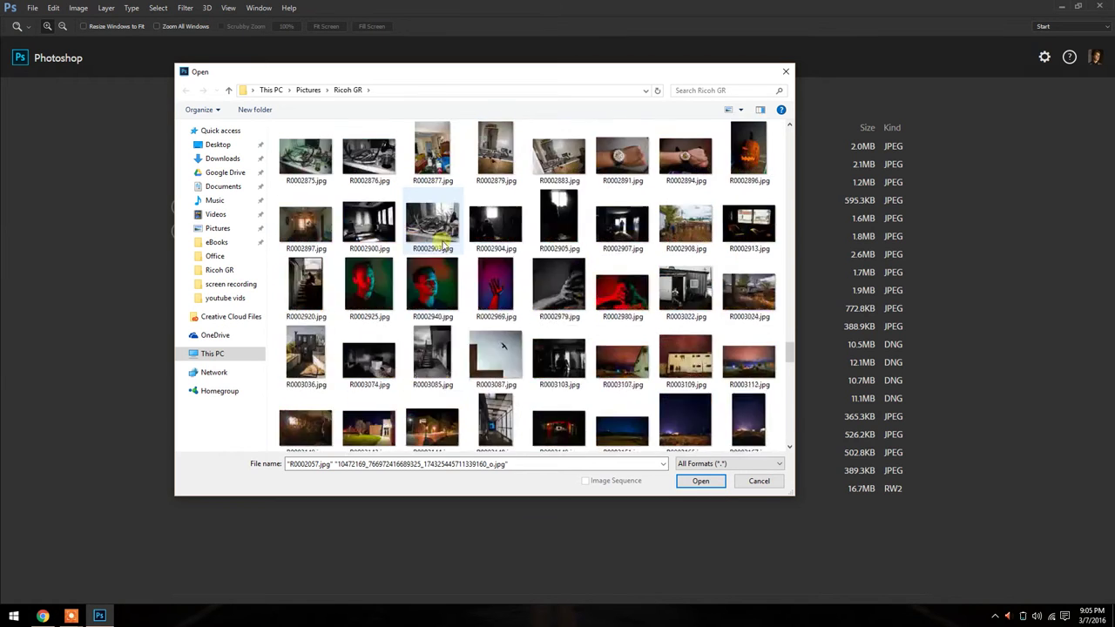
pyautogui.scroll(2, 440, 249)
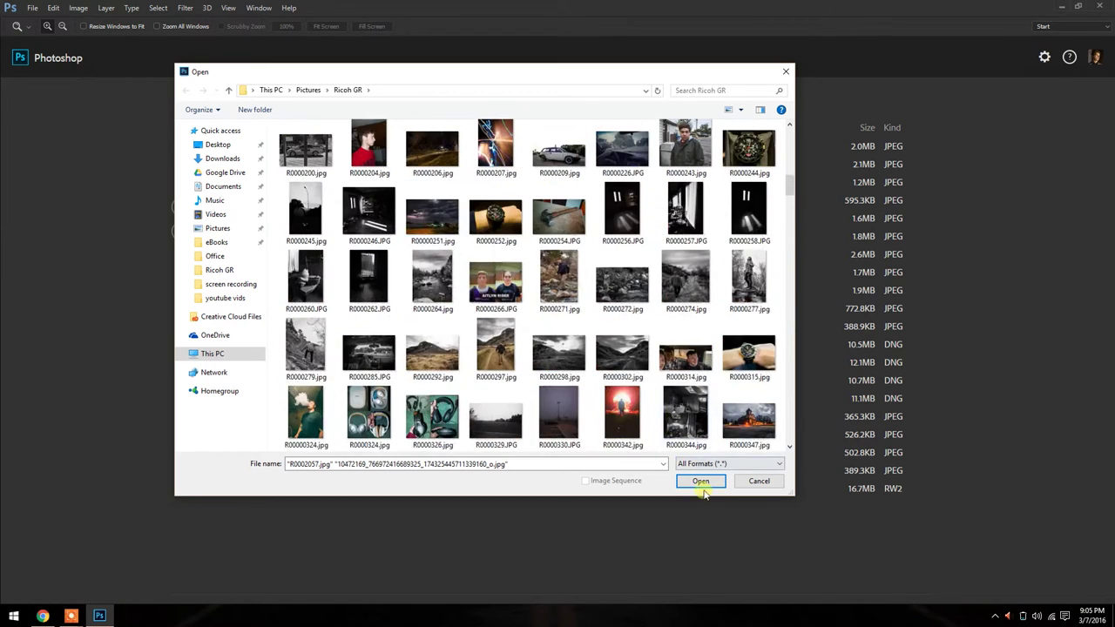
pyautogui.click(700, 481)
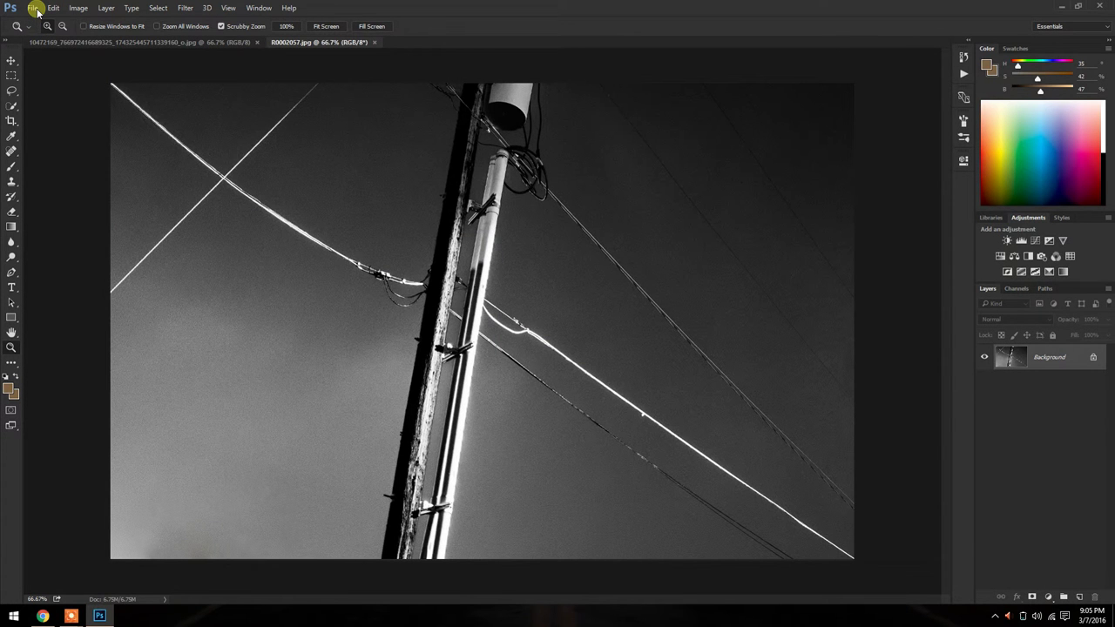
# Open the R0002664 Campbell Creek forest photo, then bring the snow texture document forward.
pyautogui.click(34, 8)
pyautogui.click(586, 217)
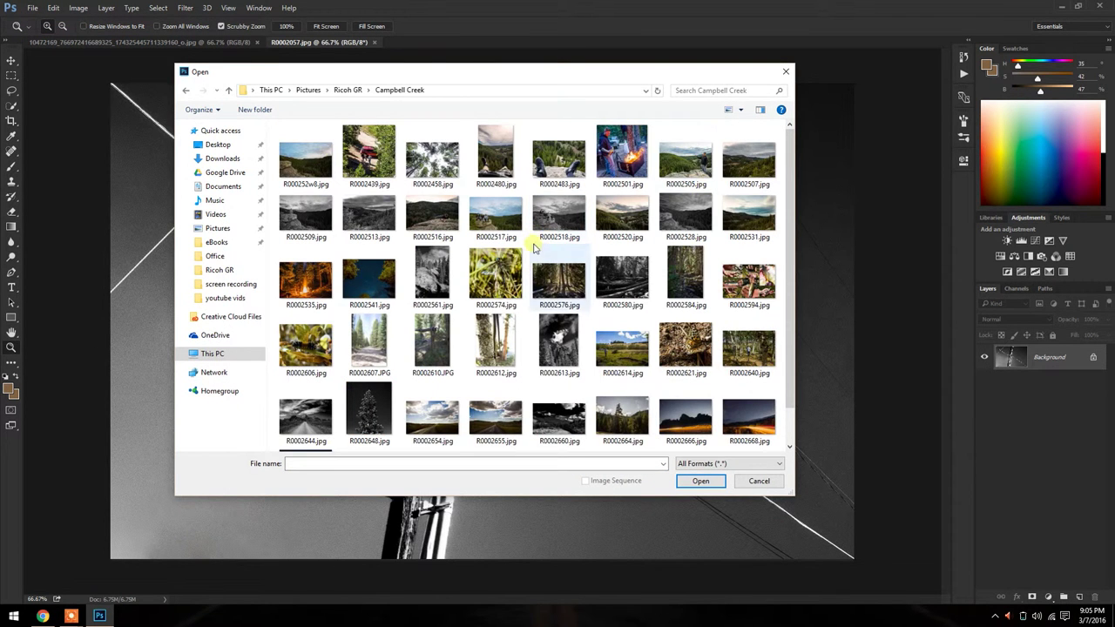
pyautogui.scroll(-1, 536, 249)
pyautogui.doubleClick(622, 370)
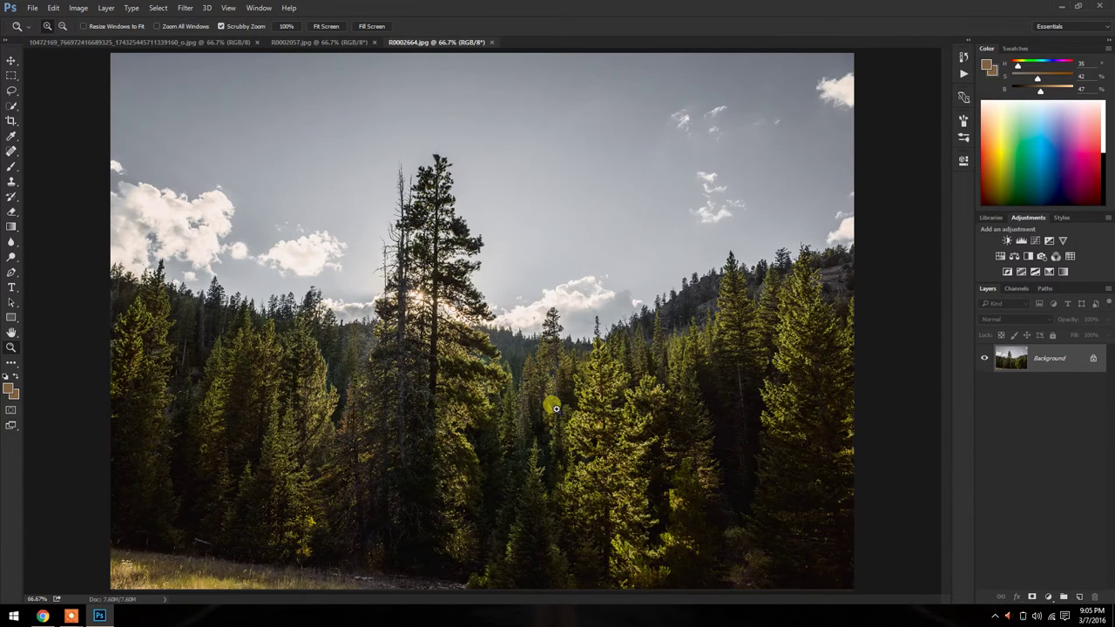
pyautogui.click(154, 41)
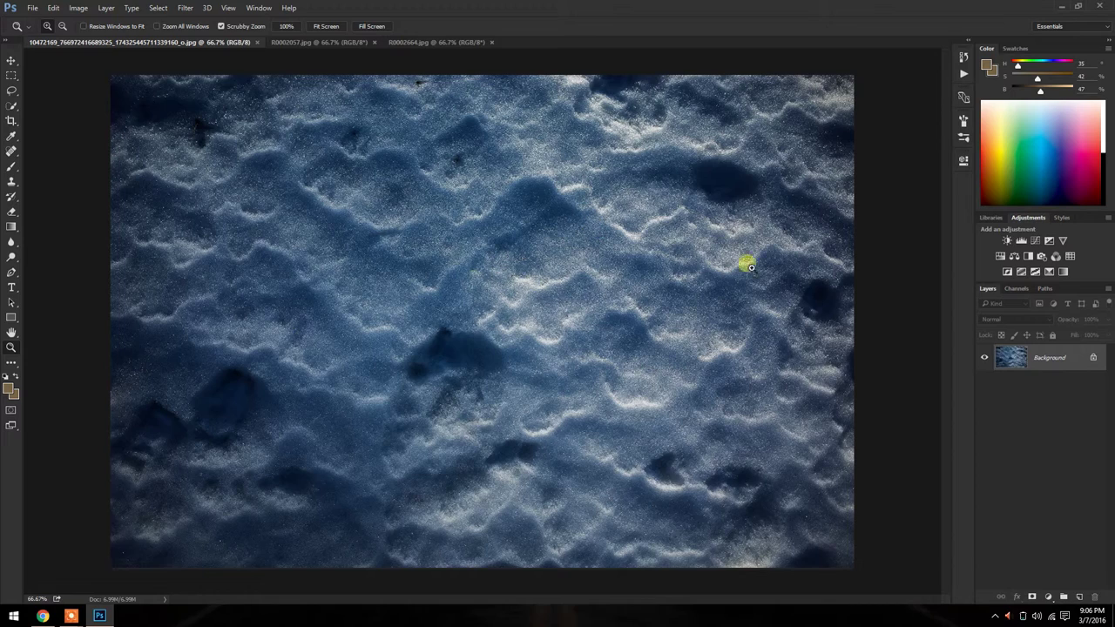
pyautogui.click(286, 26)
pyautogui.moveTo(598, 200); pyautogui.dragTo(515, 288)
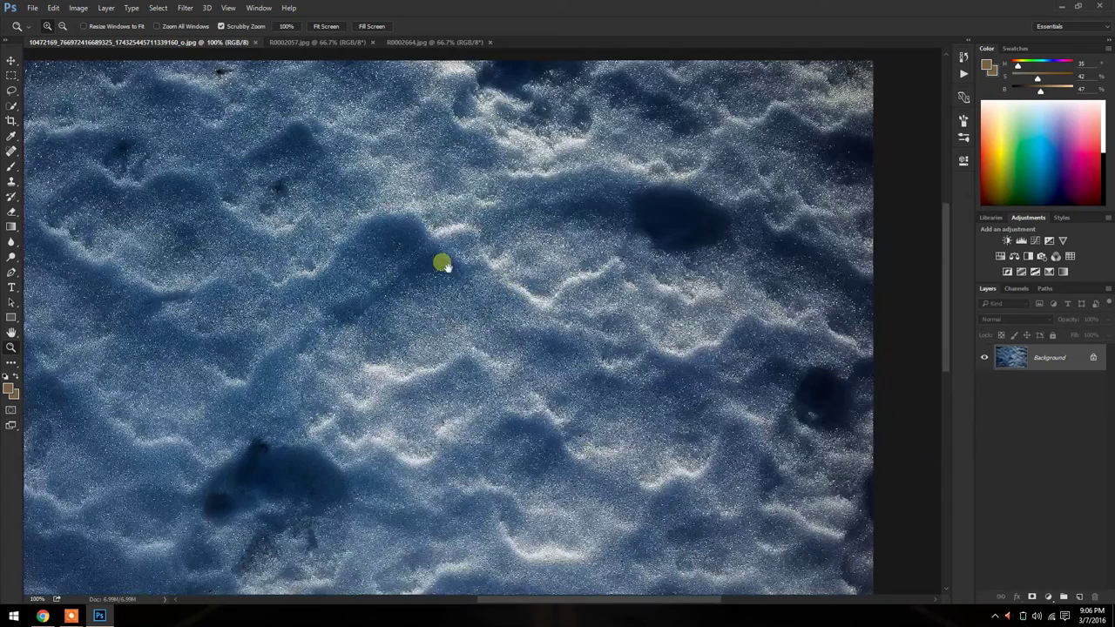
pyautogui.moveTo(444, 262); pyautogui.dragTo(819, 251)
pyautogui.scroll(-2, 692, 230)
pyautogui.hotkey('alt', 'space')
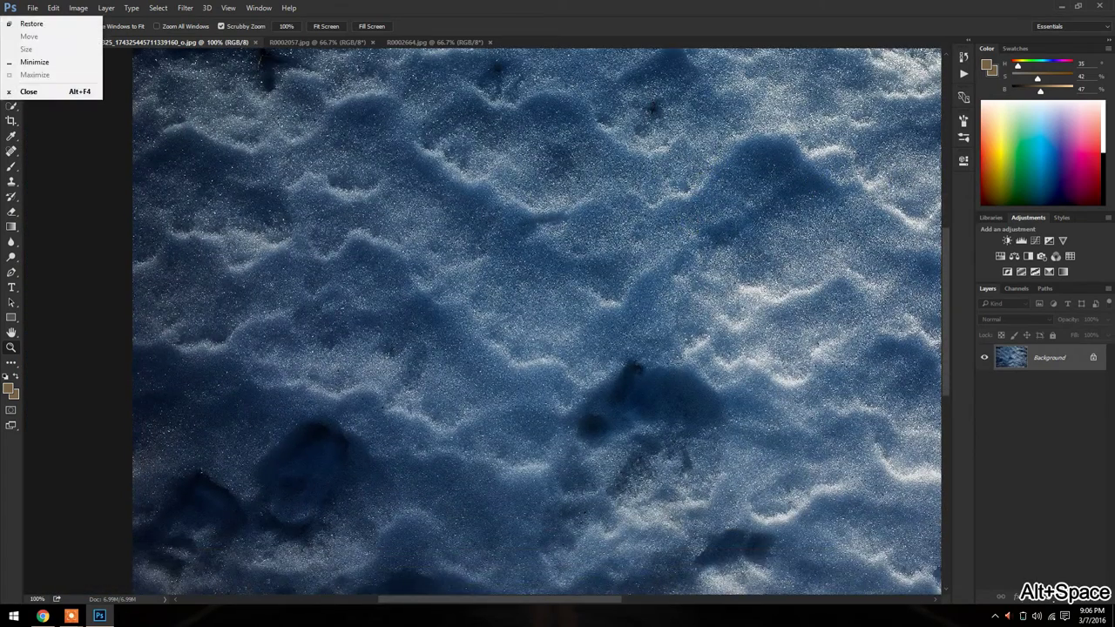
pyautogui.moveTo(691, 230); pyautogui.dragTo(589, 166)
pyautogui.click(552, 259)
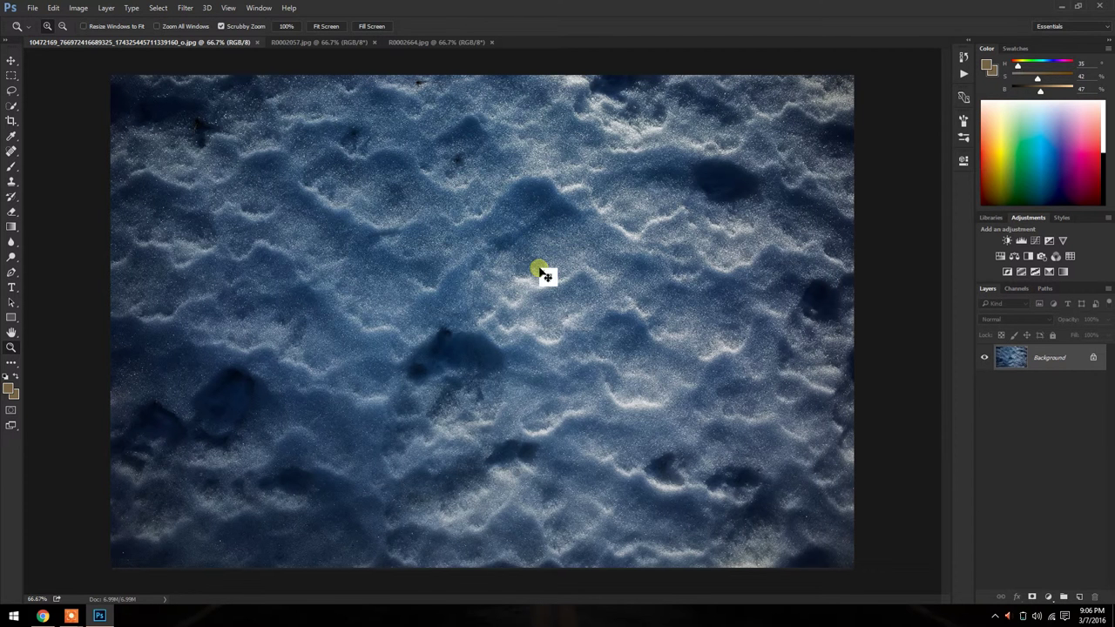
# Resize the snow texture from 1920 to 1000 px wide (1000 × 663), keeping Automatic resampling.
pyautogui.hotkey('ctrl', 'alt', 'i')
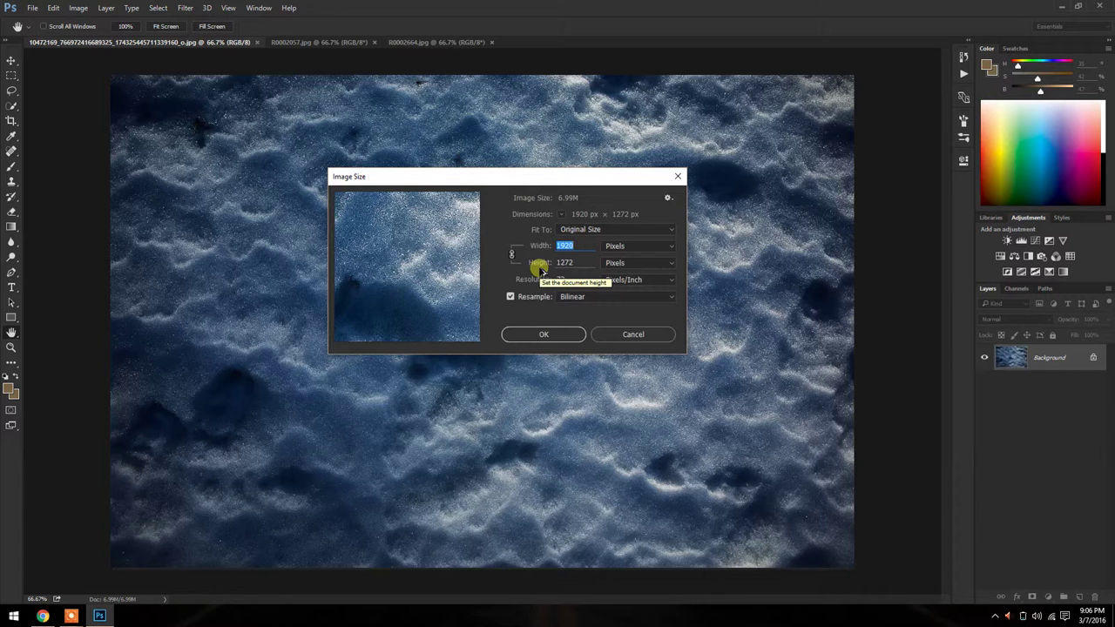
pyautogui.click(585, 296)
pyautogui.click(585, 309)
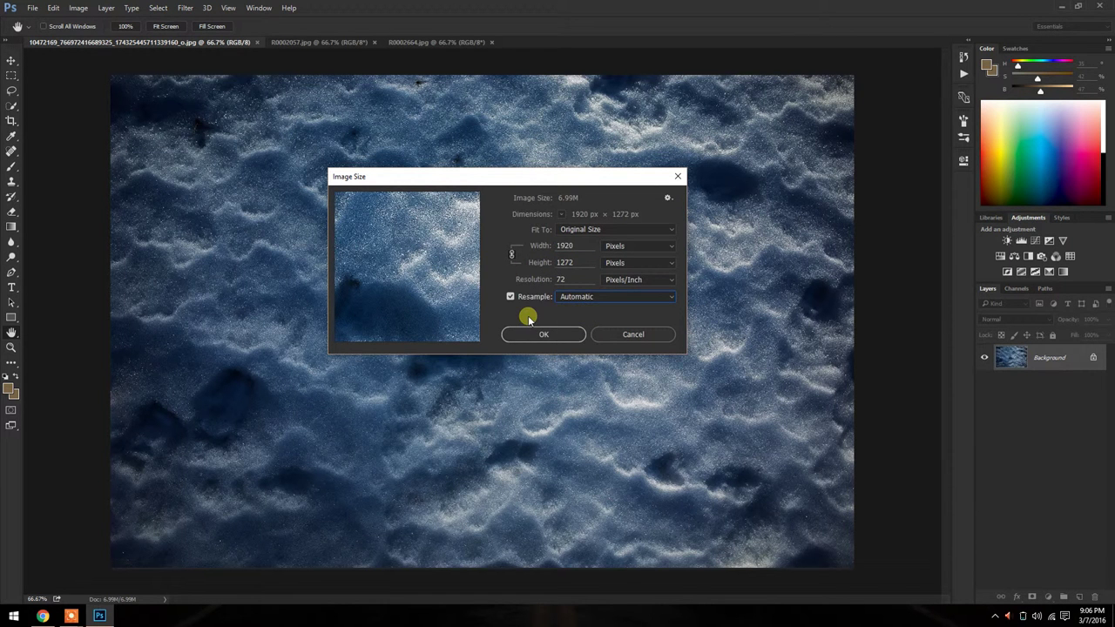
pyautogui.click(589, 298)
pyautogui.click(593, 345)
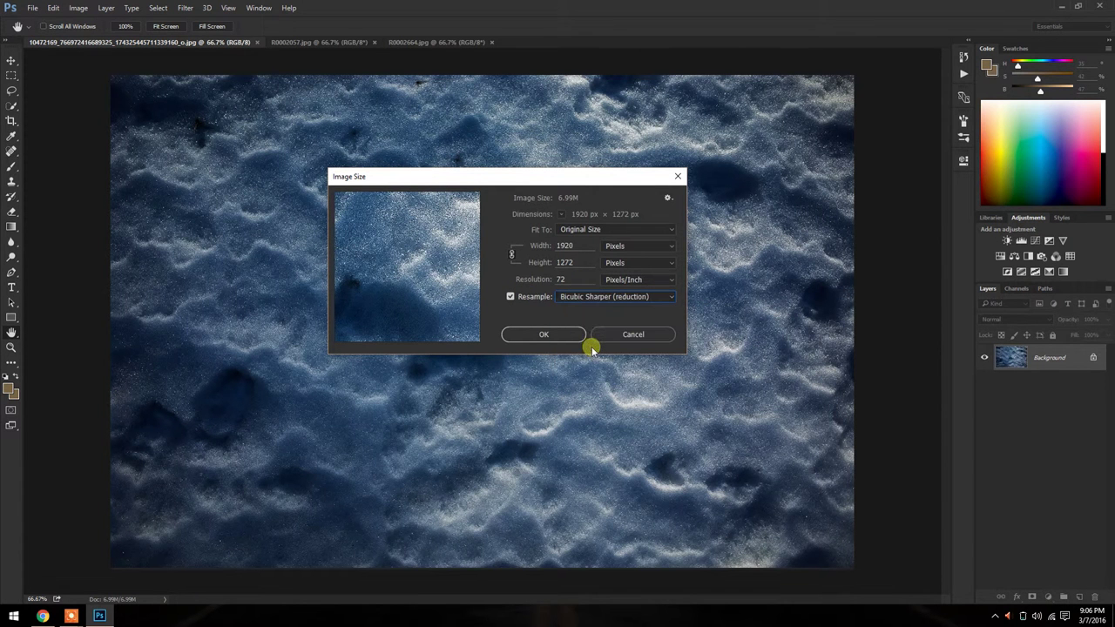
pyautogui.click(599, 300)
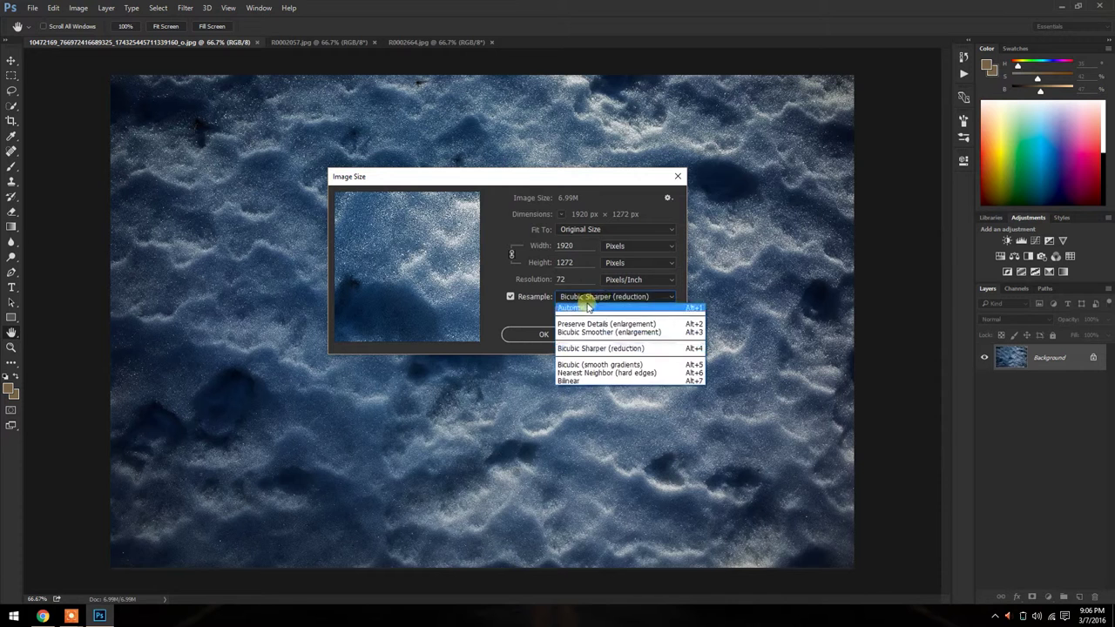
pyautogui.click(580, 298)
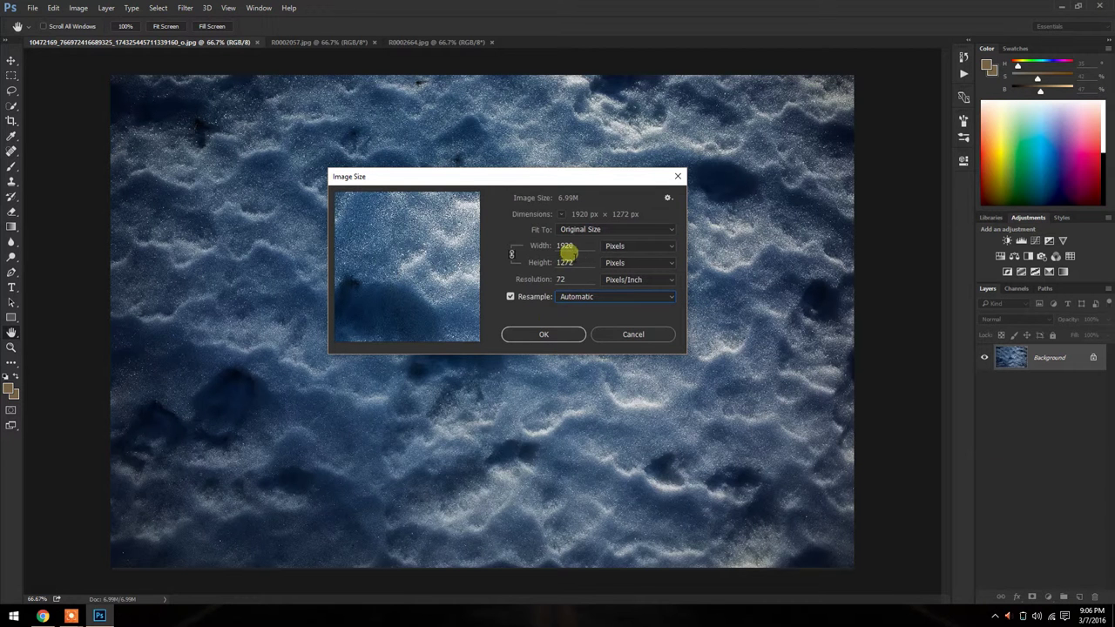
pyautogui.click(541, 252)
pyautogui.write('1000')
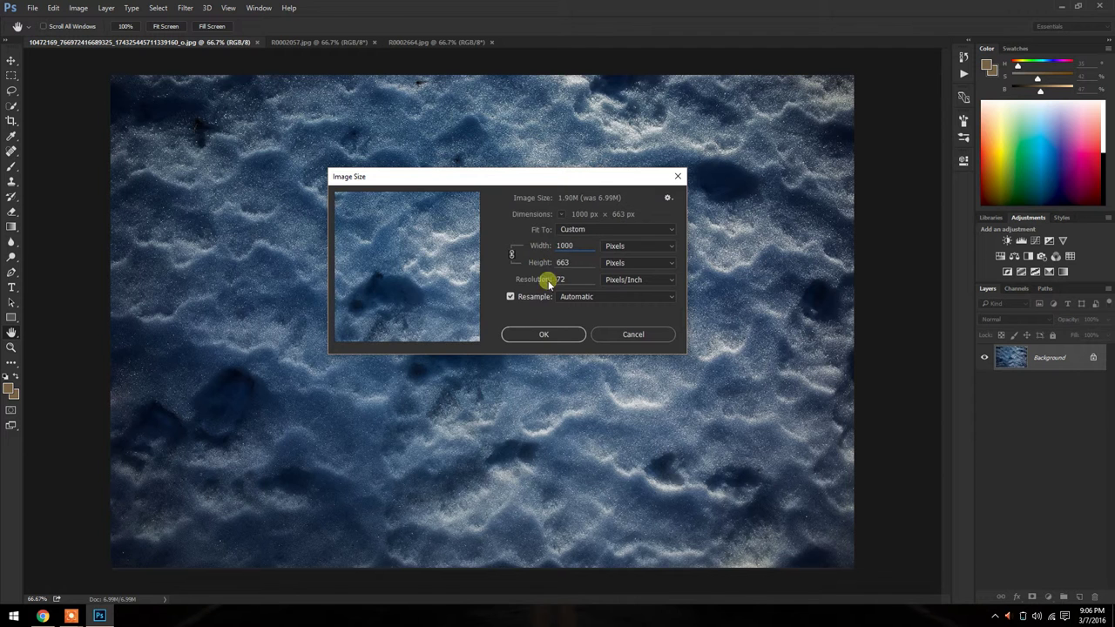
pyautogui.click(531, 333)
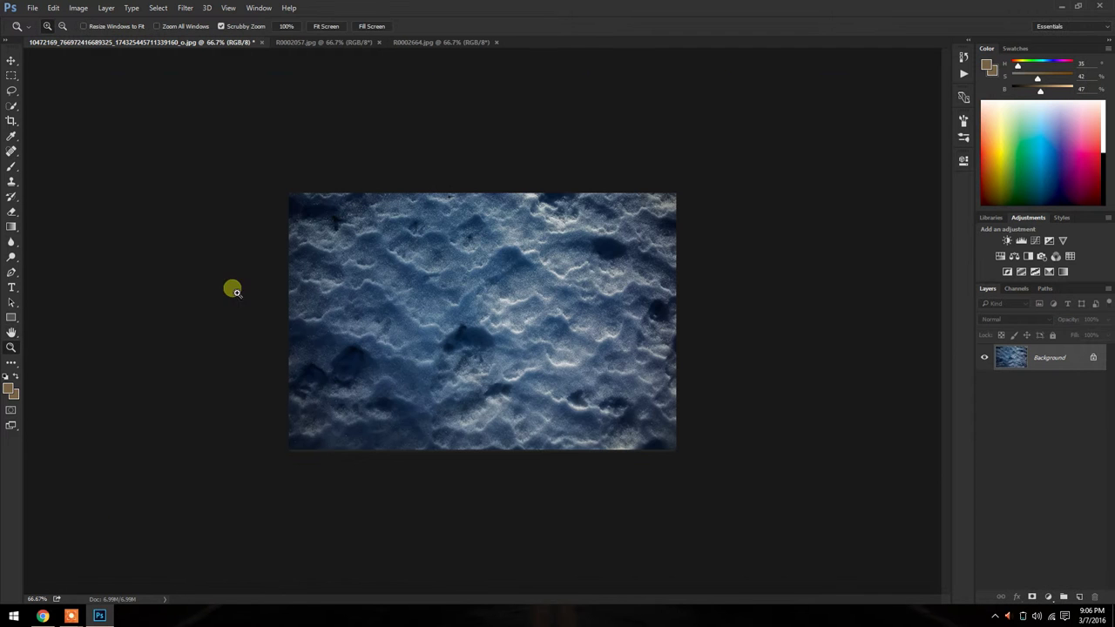
# View the resized snow texture at 100%, zoom in on its detail, then undo the resize.
pyautogui.click(285, 27)
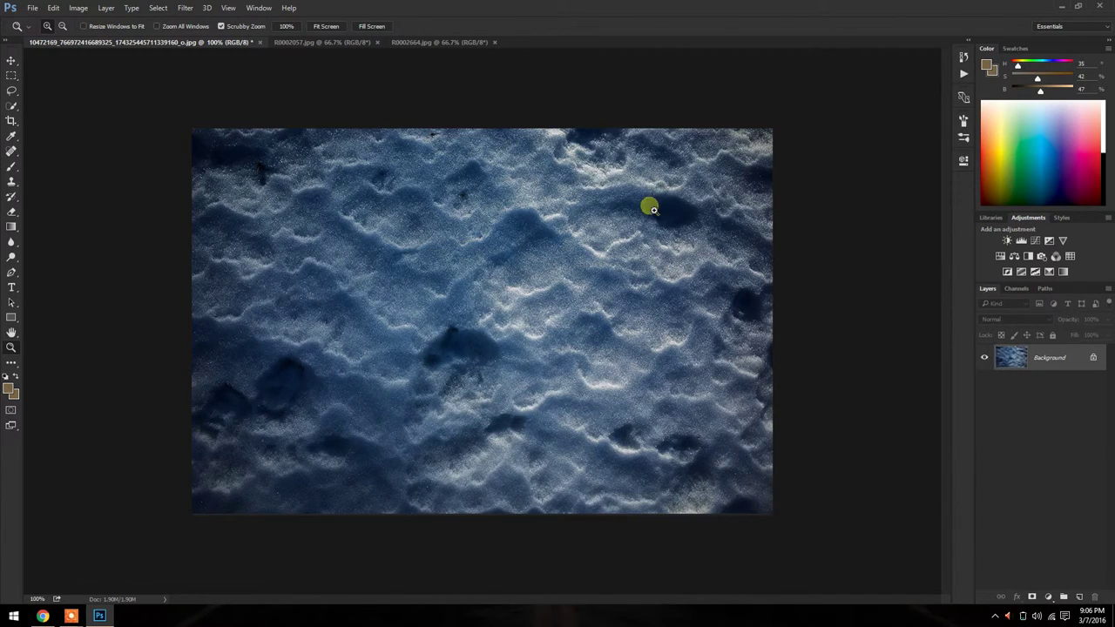
pyautogui.moveTo(287, 145); pyautogui.dragTo(535, 259)
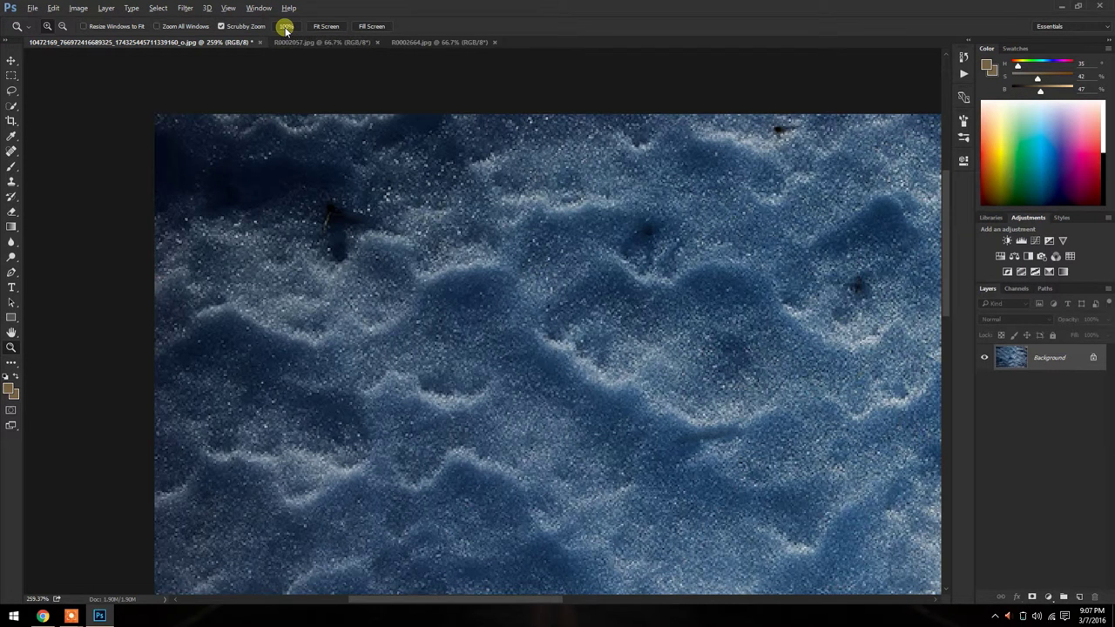
pyautogui.hotkey('ctrl', 'alt', 'z')
# Revert the snow photo to its original, then resize it to 1000 px wide with Bilinear resampling.
pyautogui.hotkey('ctrl', 'alt', 'z')
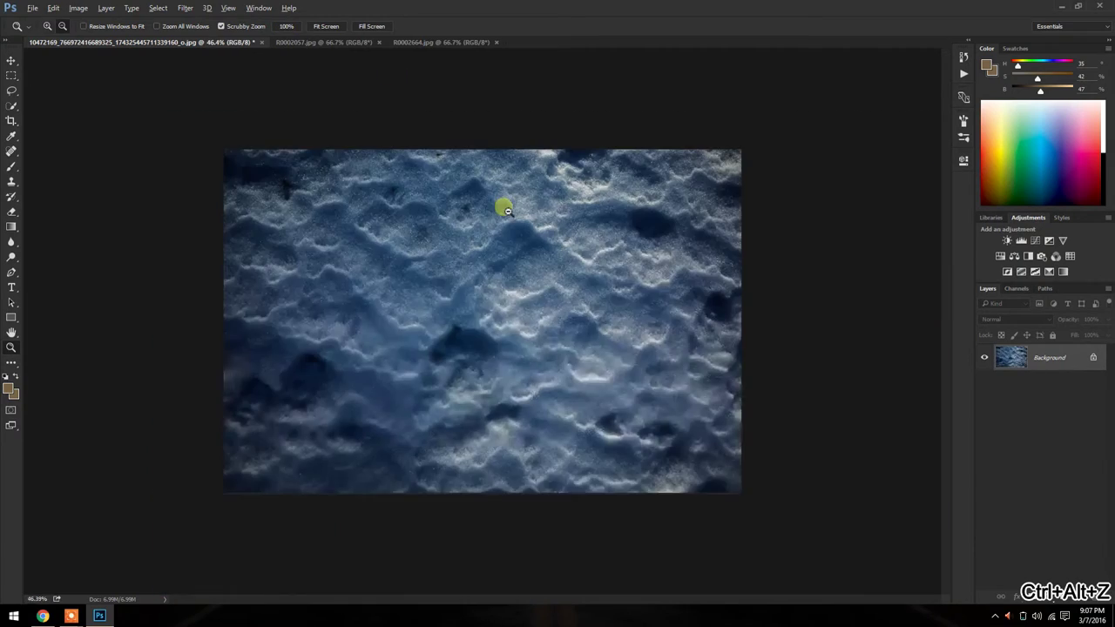
pyautogui.hotkey('ctrl', 'alt', 'z')
pyautogui.hotkey('ctrl', 'alt', 'z')
pyautogui.hotkey('ctrl', 'alt', 'i')
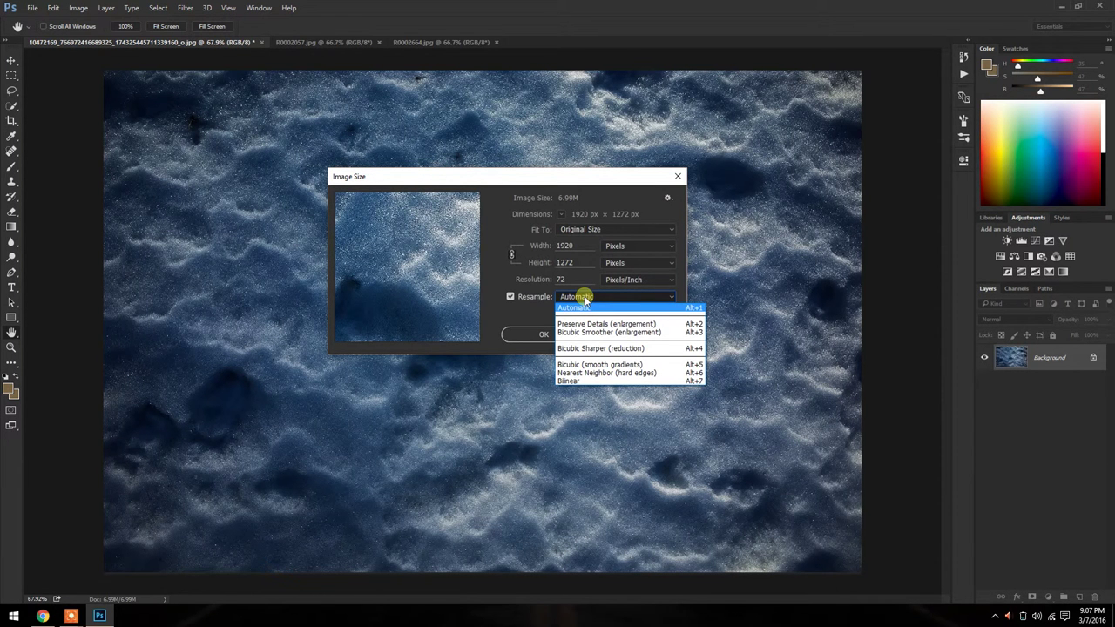
pyautogui.click(576, 382)
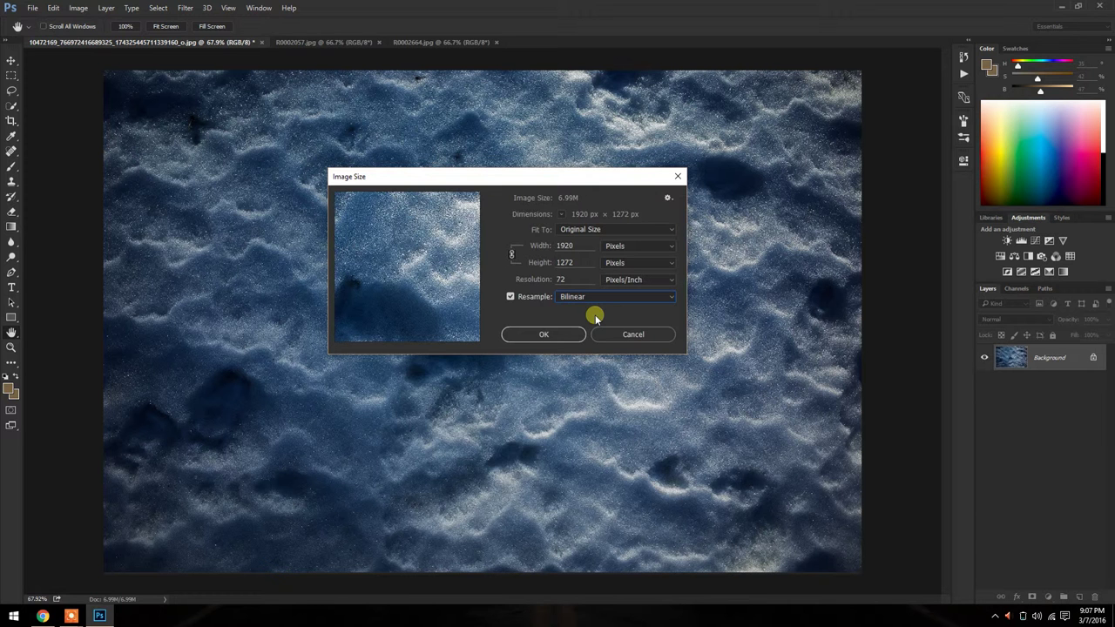
pyautogui.click(527, 247)
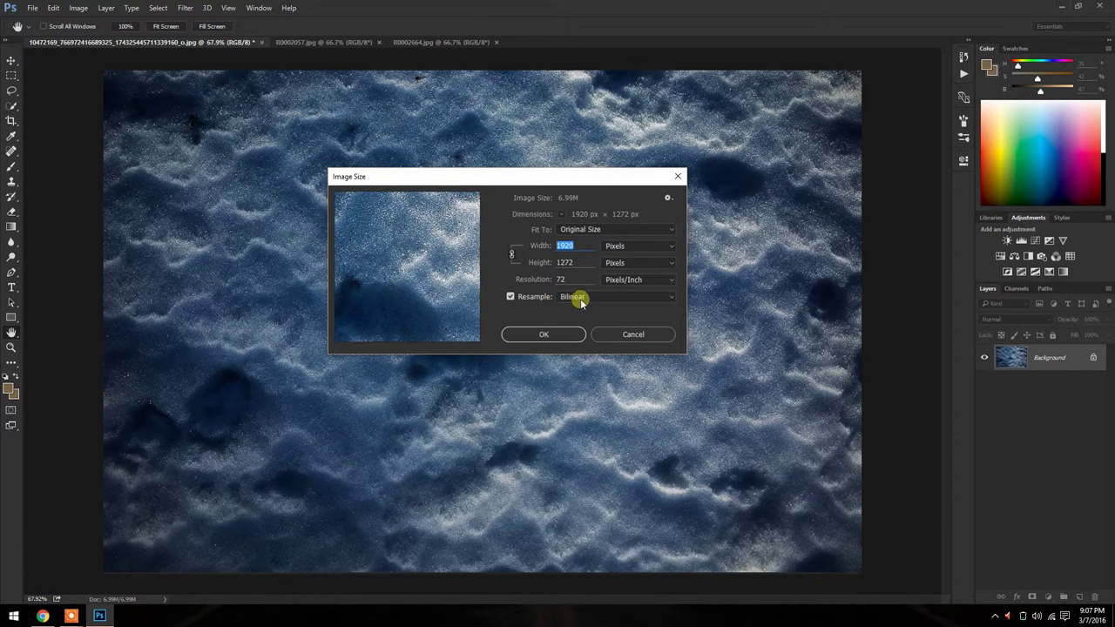
pyautogui.write('1000')
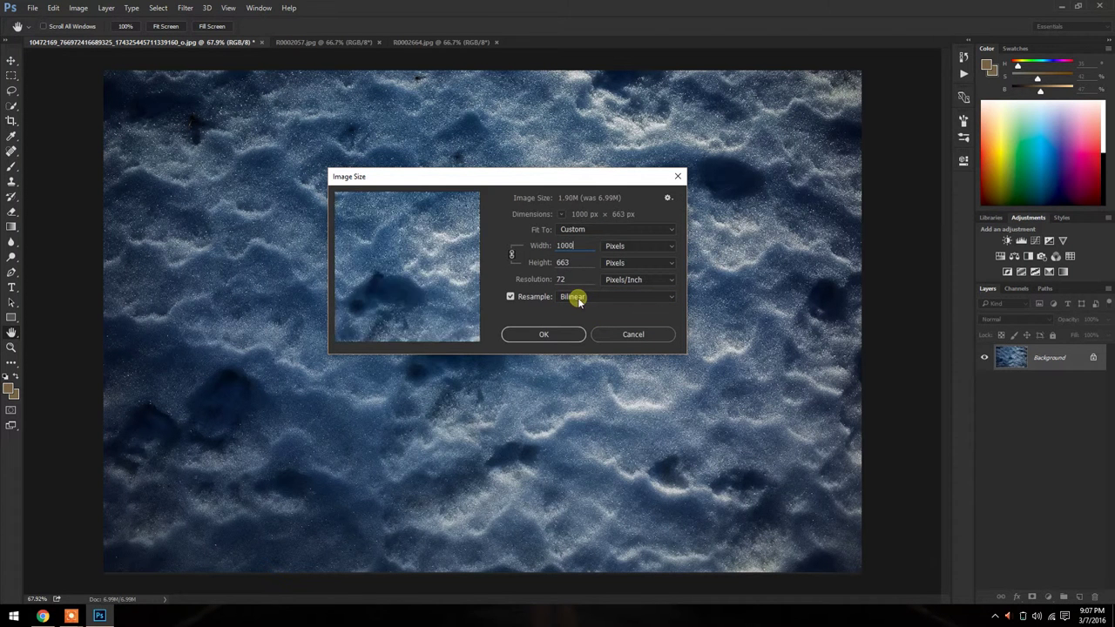
pyautogui.click(542, 334)
# View the Bilinear-resized snow texture at 100%, then bring up the R0002057 power-line photo.
pyautogui.press('z')
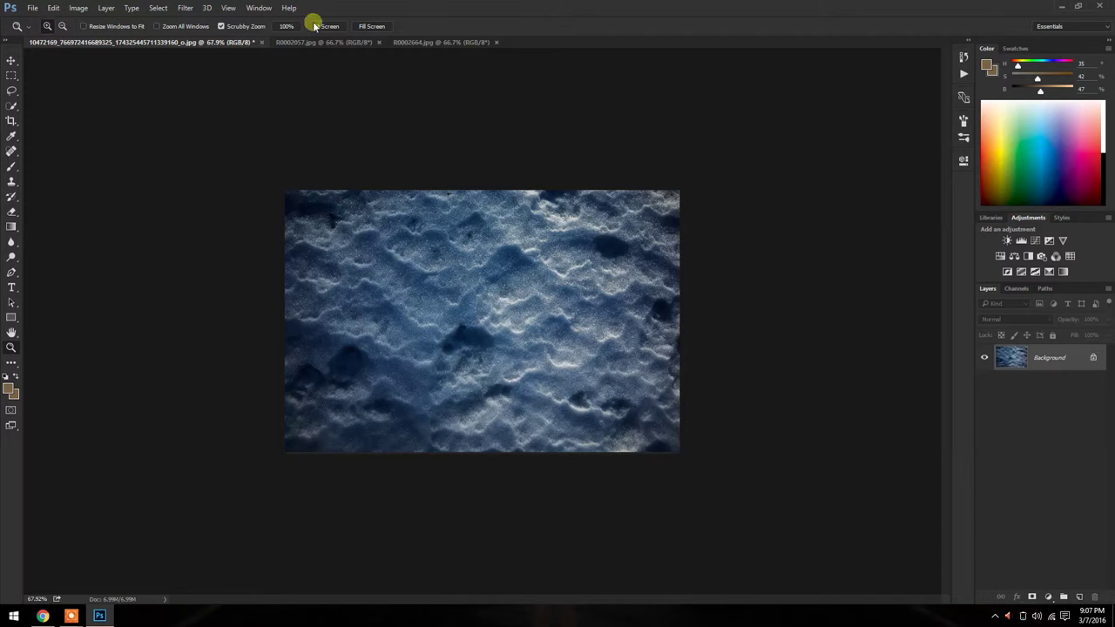
pyautogui.click(287, 27)
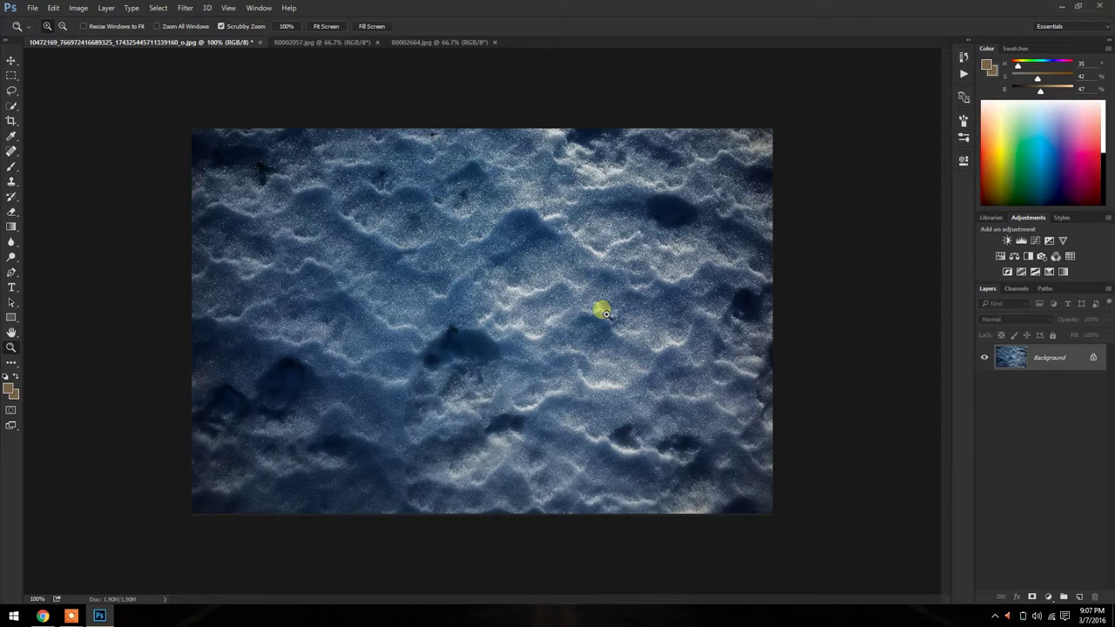
pyautogui.click(311, 43)
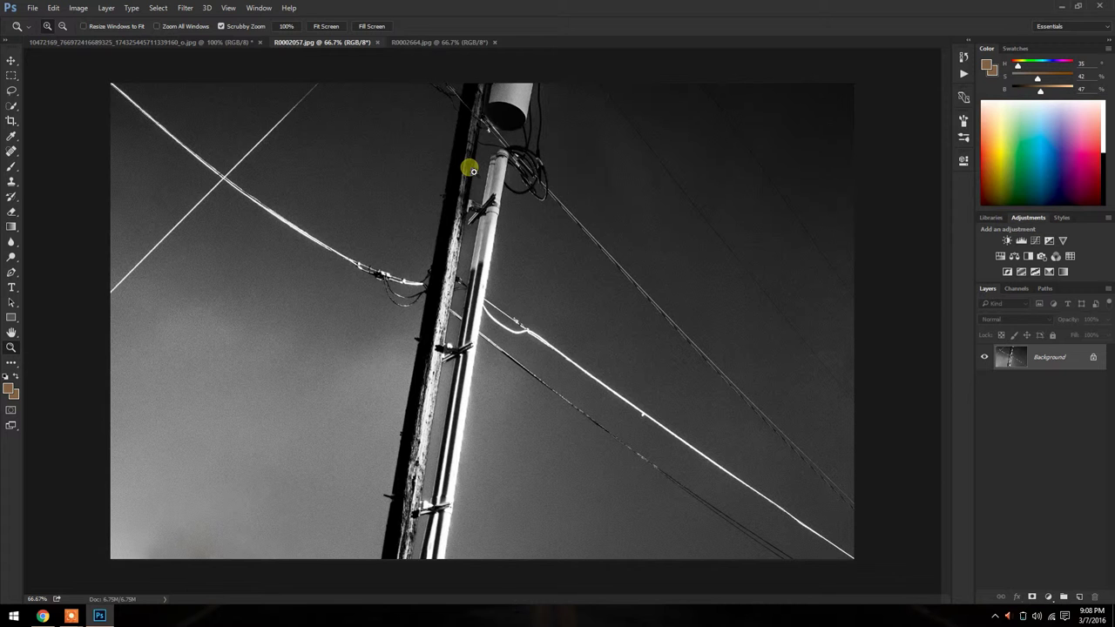
# Resize R0002057 to 1000 × 640 px with Bicubic Sharper (reduction) and view it at 100%.
pyautogui.hotkey('ctrl', 'alt', 'i')
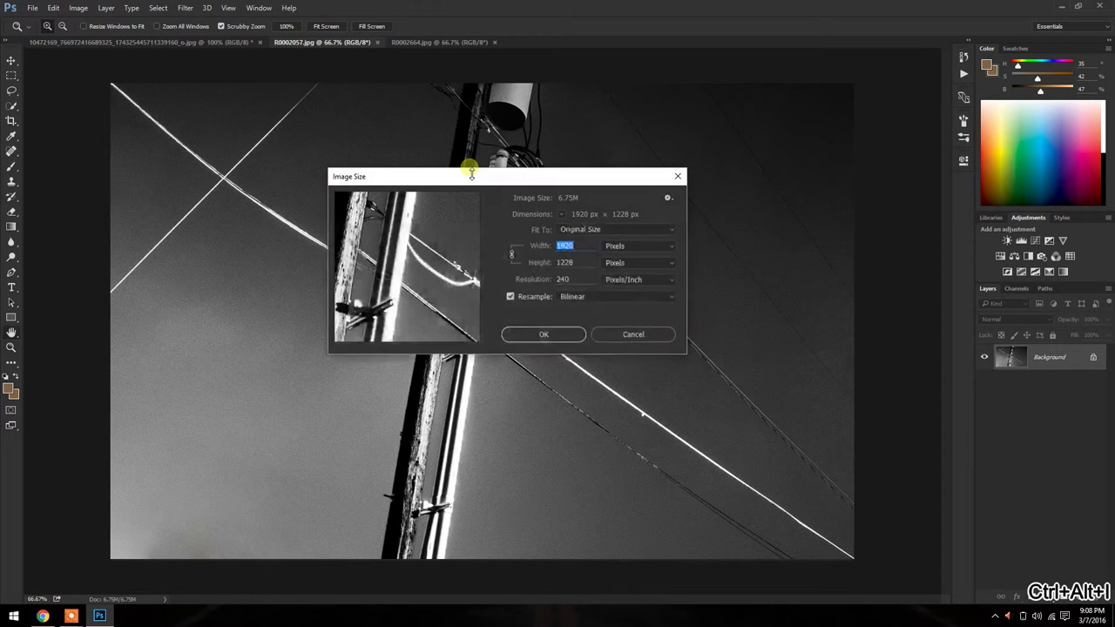
pyautogui.click(587, 296)
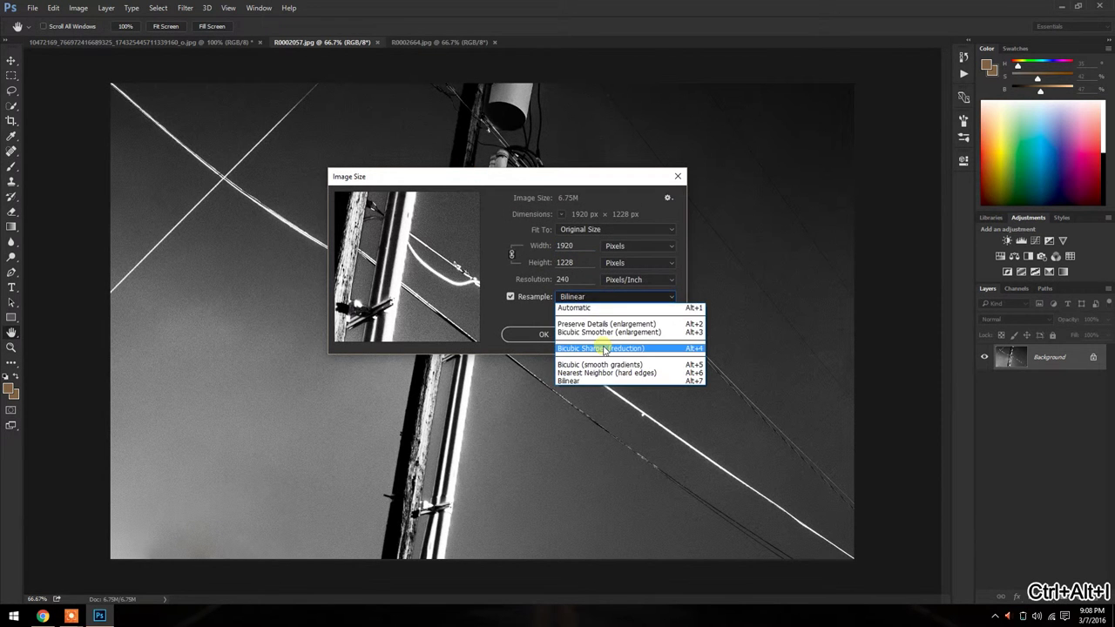
pyautogui.click(604, 348)
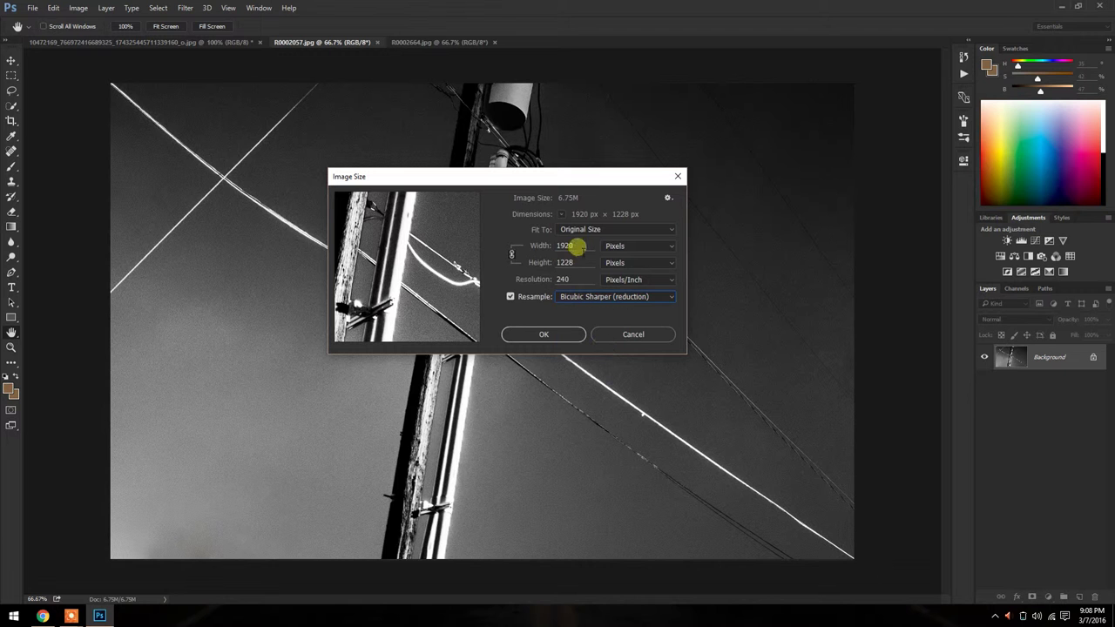
pyautogui.moveTo(577, 246); pyautogui.dragTo(540, 245)
pyautogui.write('1000')
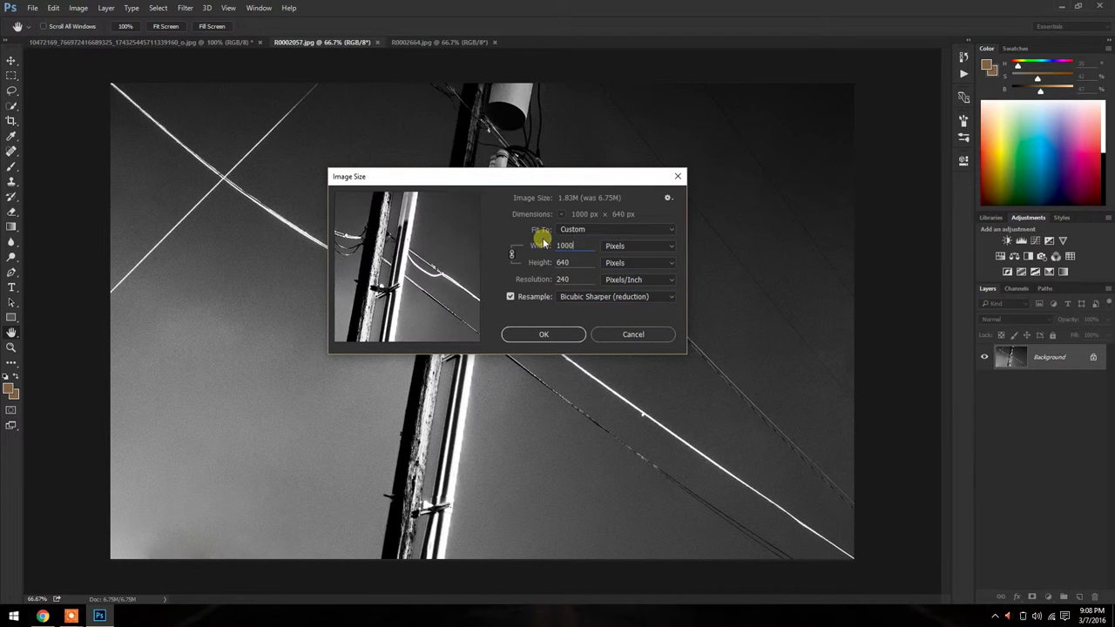
pyautogui.click(546, 334)
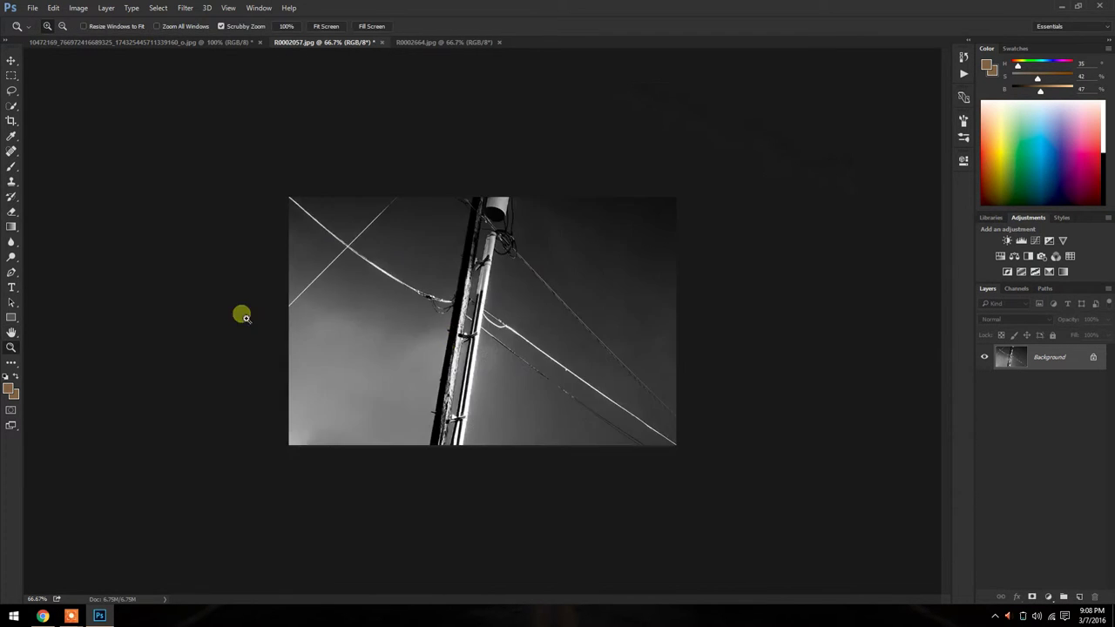
pyautogui.click(286, 29)
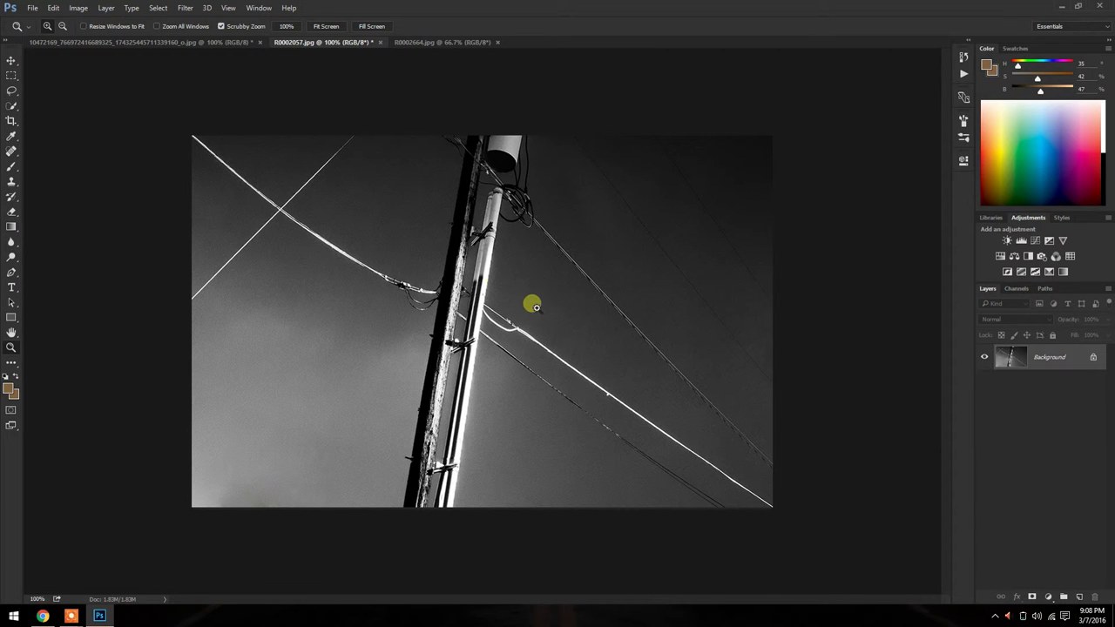
# Zoom in on the wooden pole and crossing wires to inspect the Bicubic Sharper result, then zoom back out.
pyautogui.moveTo(466, 266); pyautogui.dragTo(471, 283)
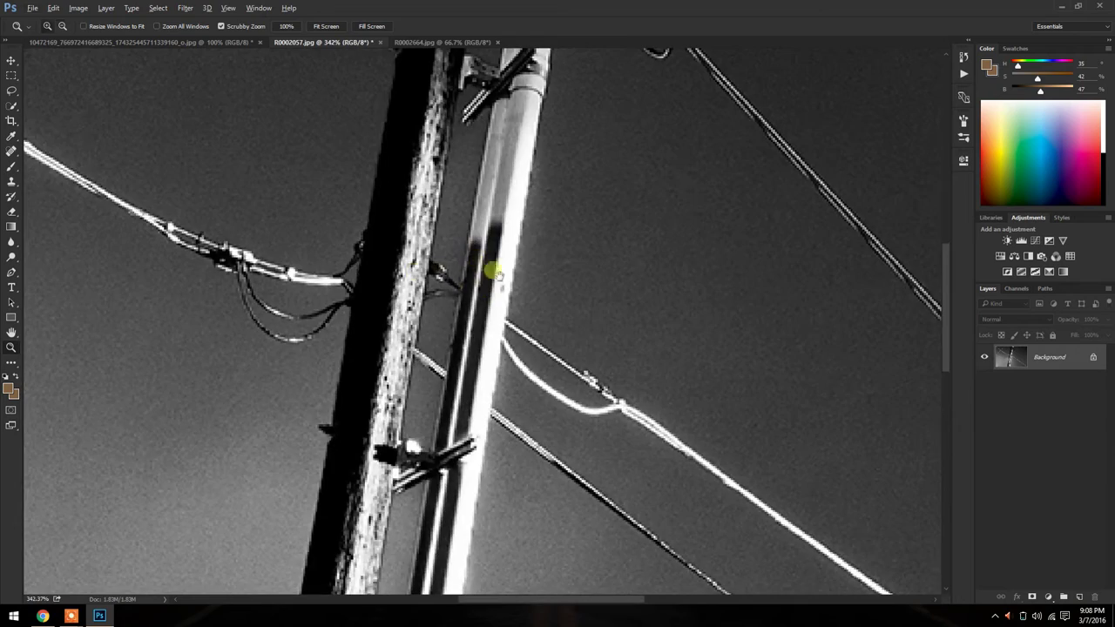
pyautogui.moveTo(383, 245)
pyautogui.mouseDown()
pyautogui.moveTo(465, 406)
pyautogui.moveTo(528, 331)
pyautogui.moveTo(424, 386)
pyautogui.moveTo(434, 261)
pyautogui.mouseUp()
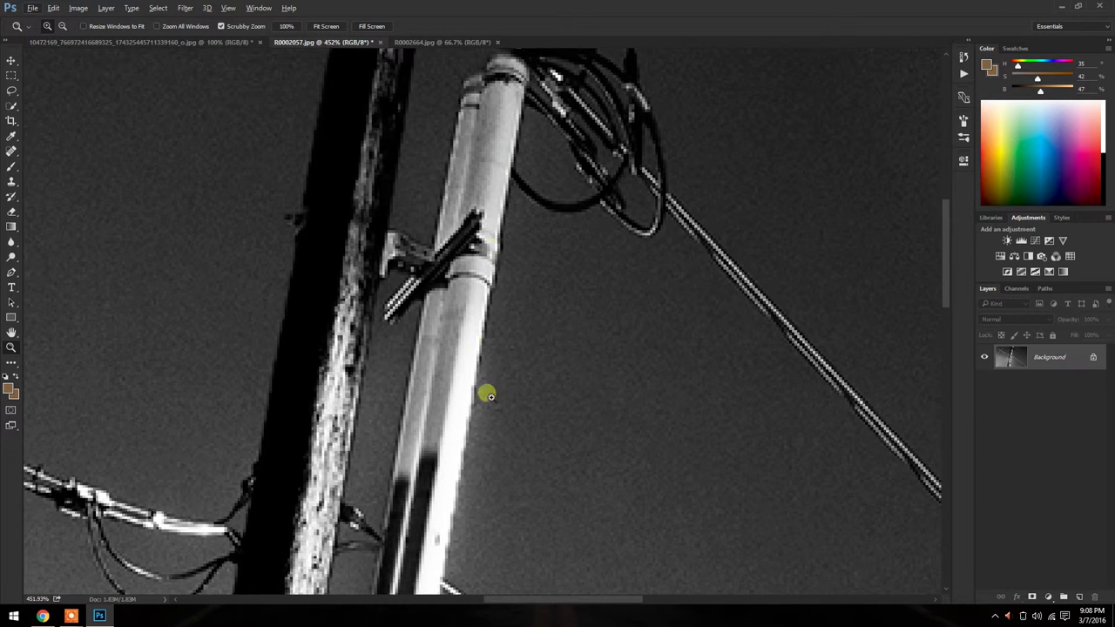
pyautogui.moveTo(335, 210); pyautogui.dragTo(740, 468)
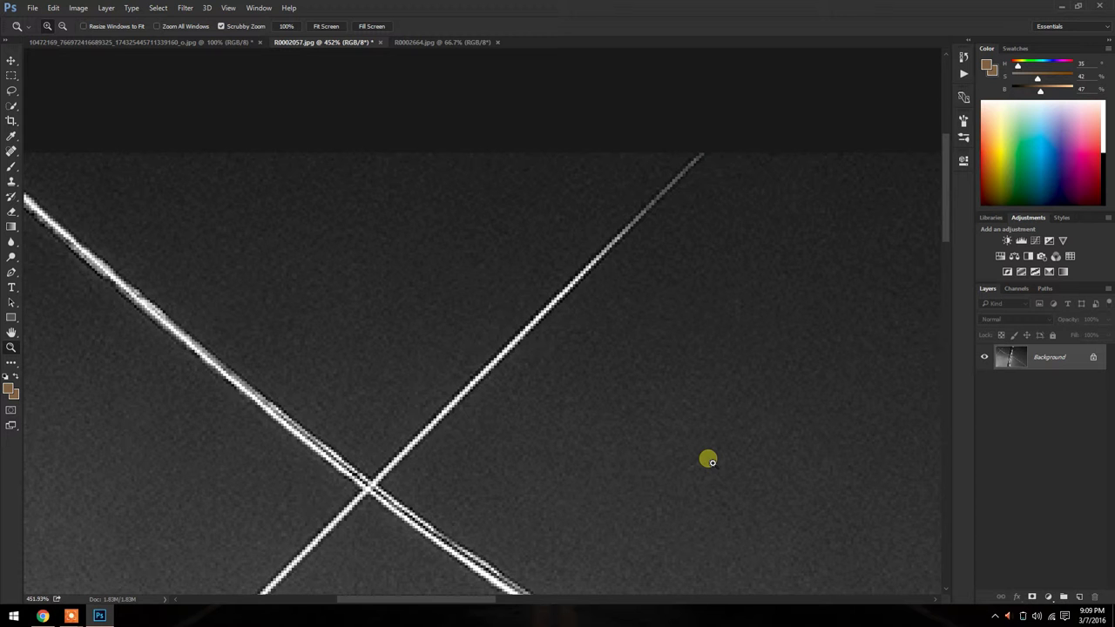
pyautogui.keyDown('alt'); pyautogui.click(630, 305); pyautogui.keyUp('alt')
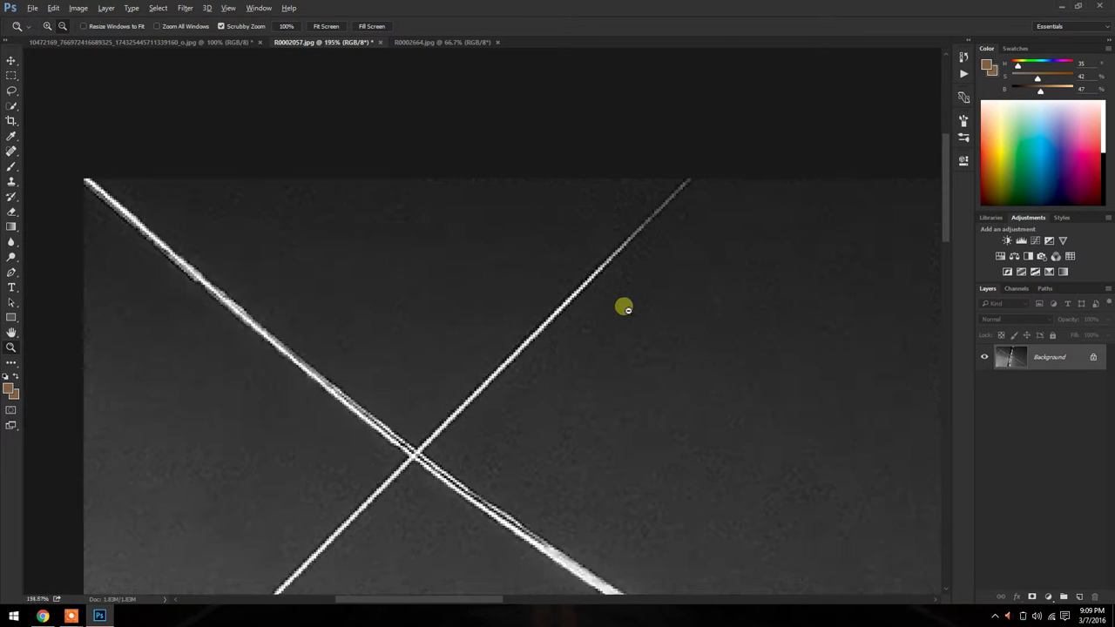
# Resize the power-line photo to 1000 px wide with Bilinear resampling.
pyautogui.hotkey('ctrl', 'alt', 'i')
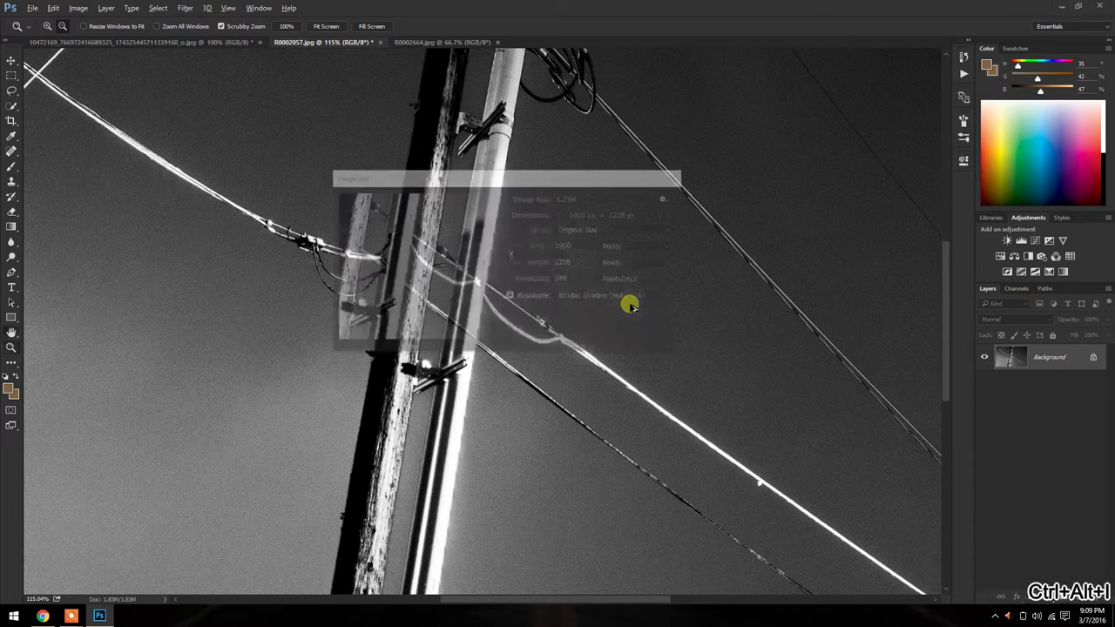
pyautogui.click(634, 298)
pyautogui.click(579, 378)
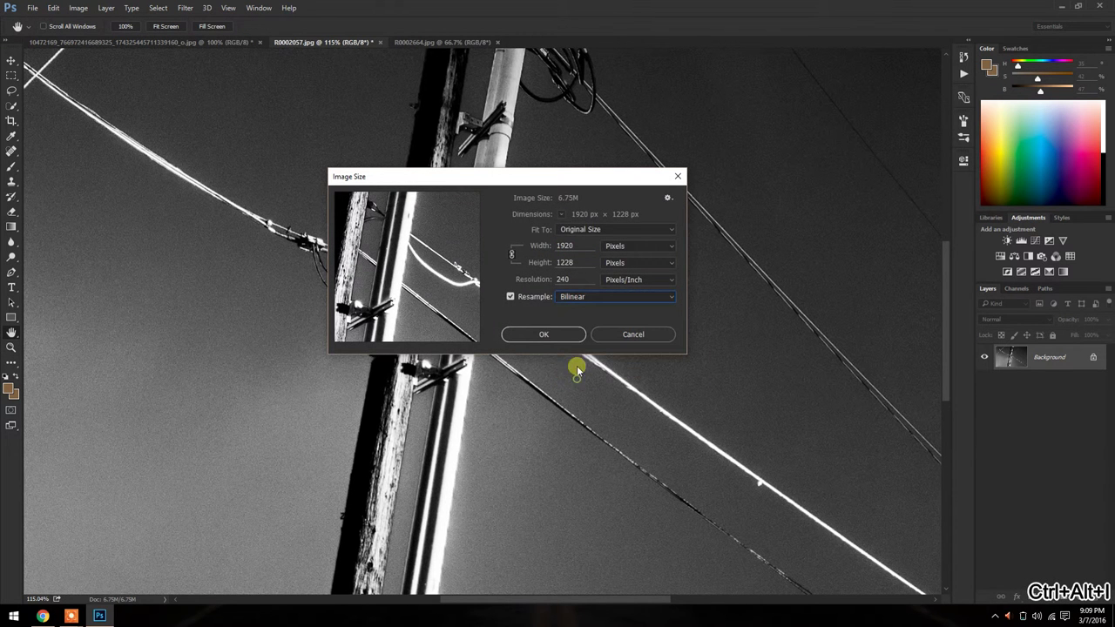
pyautogui.doubleClick(568, 246)
pyautogui.write('1000')
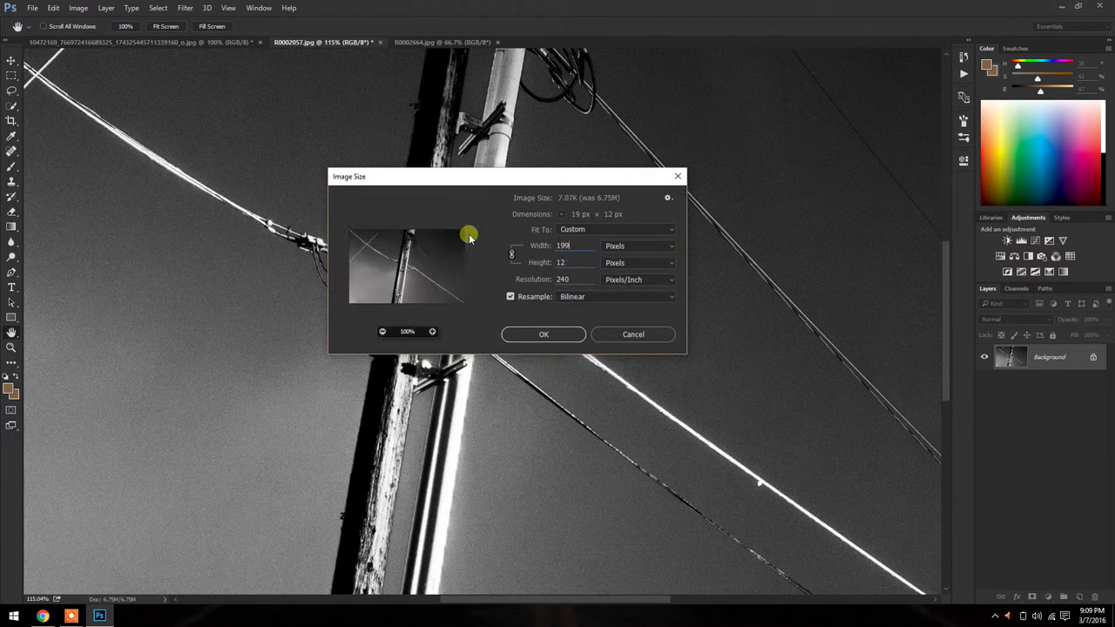
pyautogui.click(547, 333)
pyautogui.press('z')
# View the Bilinear result at 100% and zoom in near the top of the pole.
pyautogui.click(296, 27)
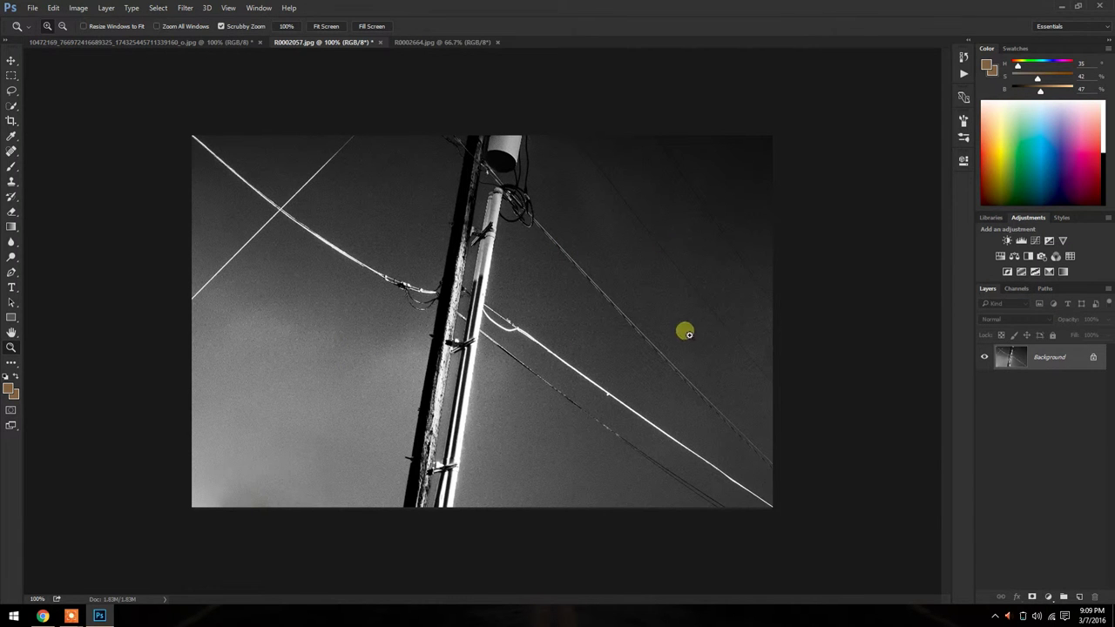
pyautogui.click(493, 209)
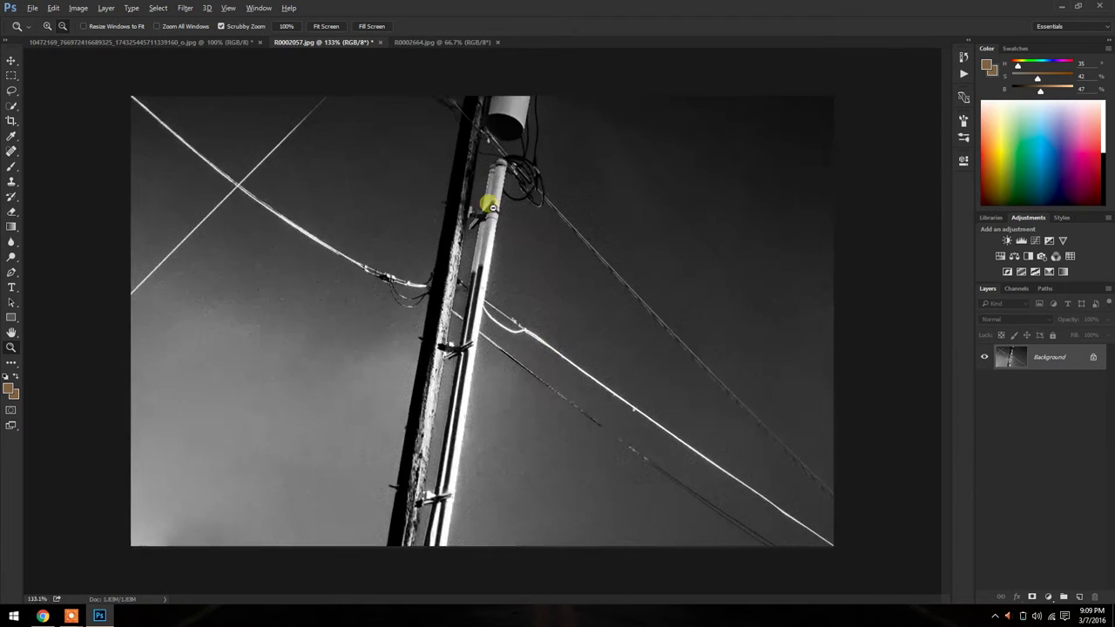
pyautogui.click(492, 206)
pyautogui.click(530, 210)
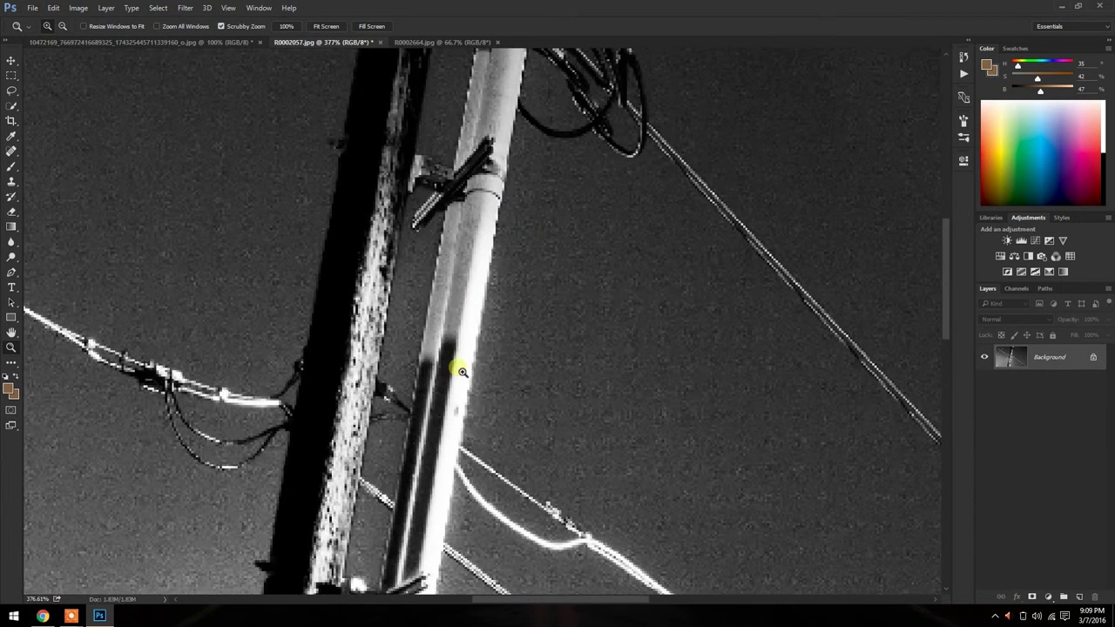
pyautogui.keyDown('alt'); pyautogui.scroll(-8, 449, 370); pyautogui.keyUp('alt')
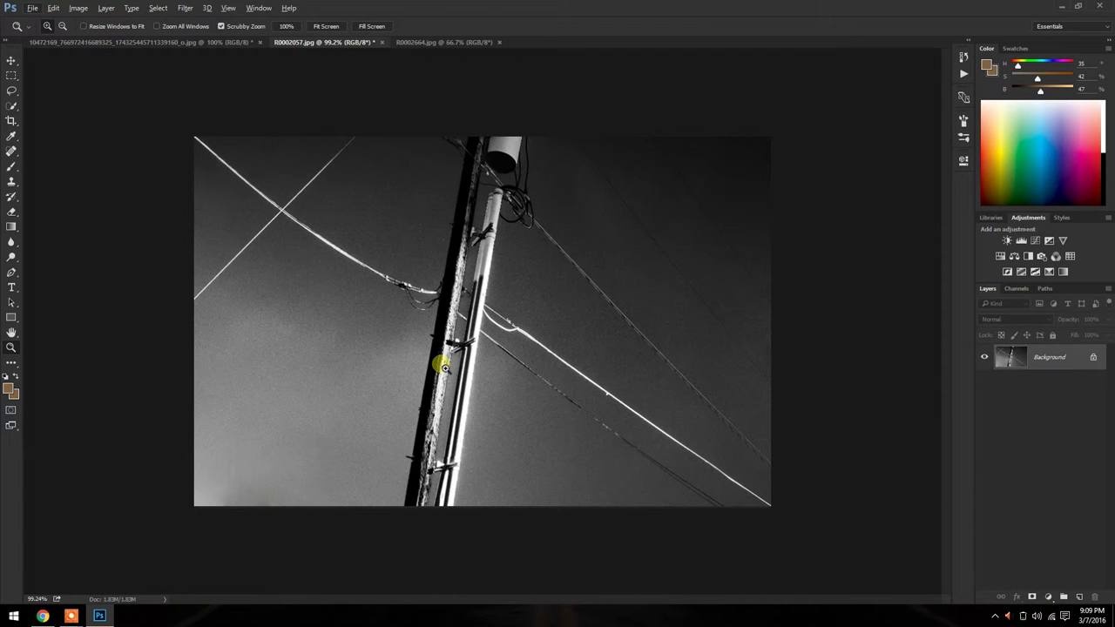
# Switch to the forest photo R0002664.jpg, still unedited at 7.60M.
pyautogui.click(424, 41)
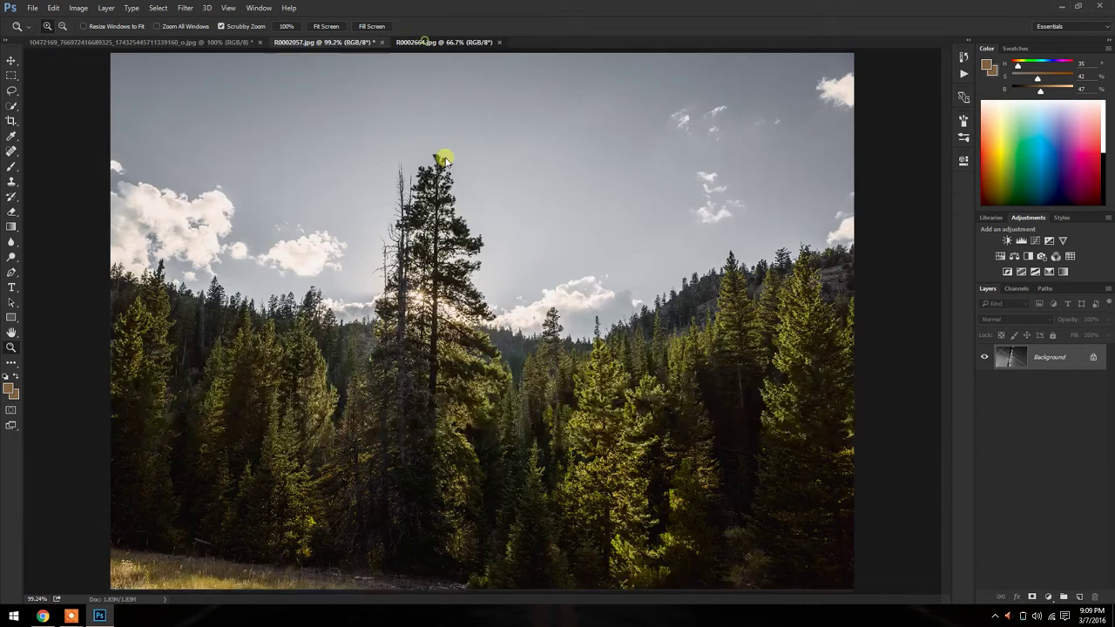
pyautogui.keyDown('alt'); pyautogui.scroll(-1, 433, 285); pyautogui.keyUp('alt')
pyautogui.keyDown('alt'); pyautogui.scroll(1, 444, 305); pyautogui.keyUp('alt')
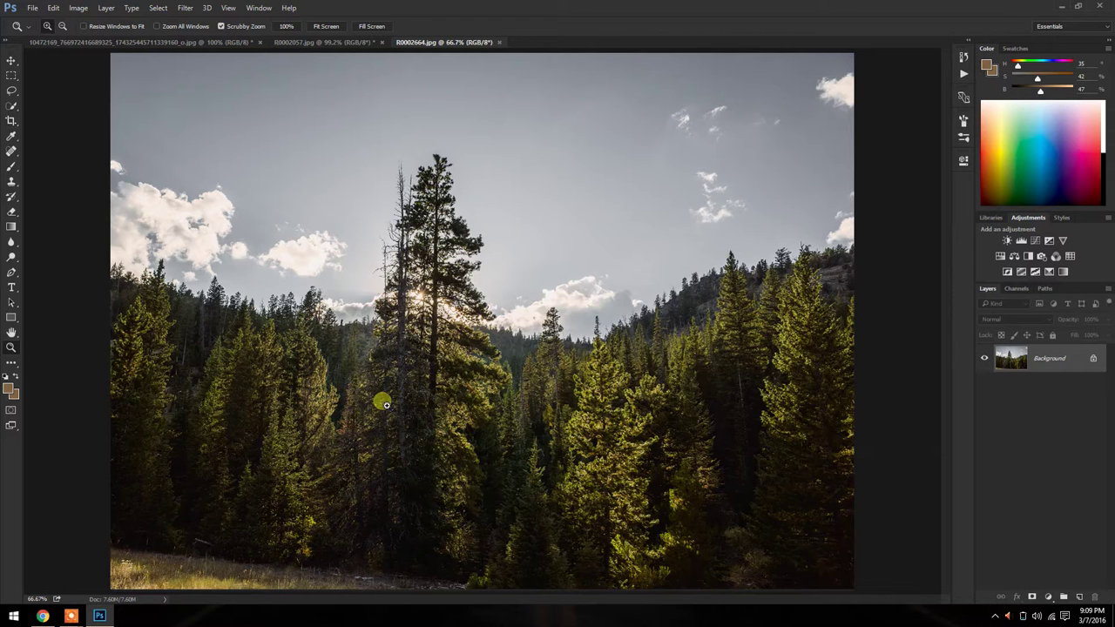
# Resize the forest photo to 1000 px wide with Automatic resampling.
pyautogui.hotkey('ctrl', 'alt', 'i')
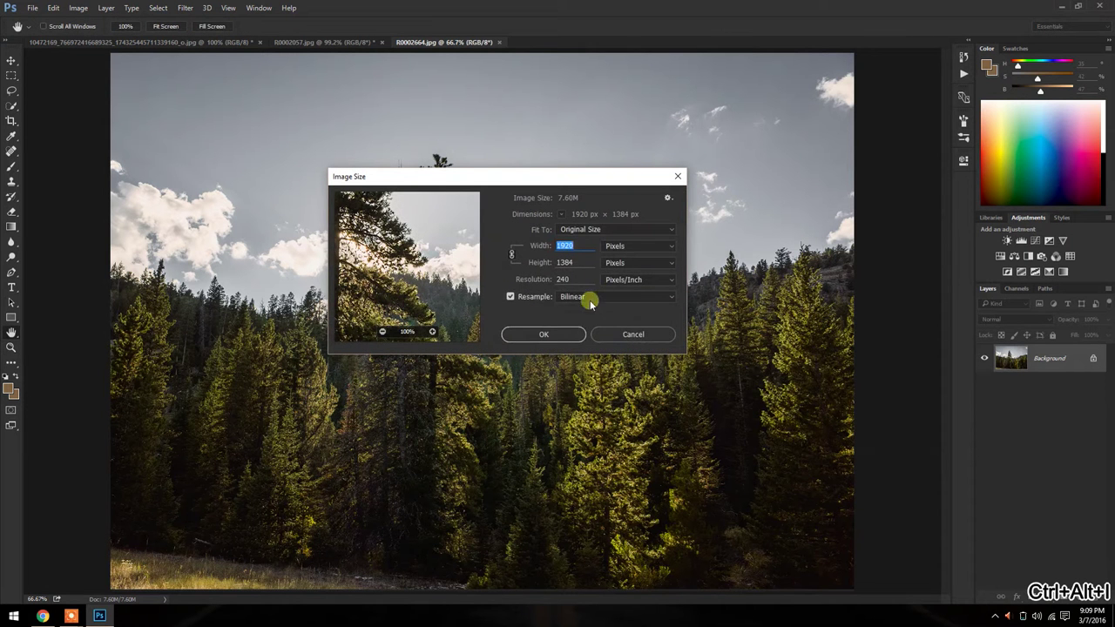
pyautogui.click(591, 300)
pyautogui.click(593, 305)
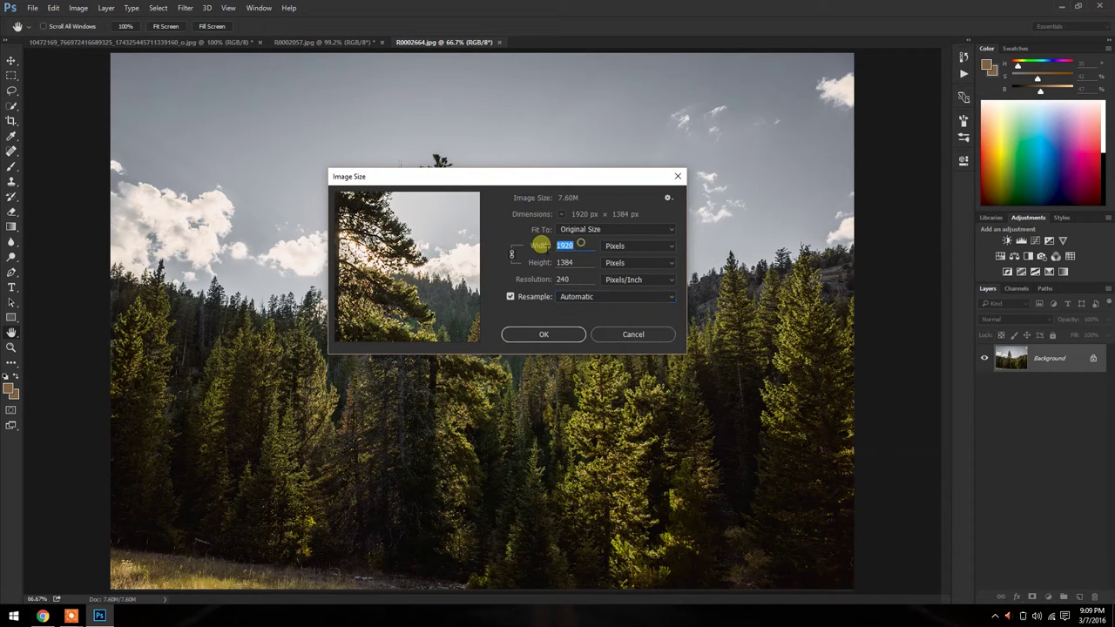
pyautogui.write('1000')
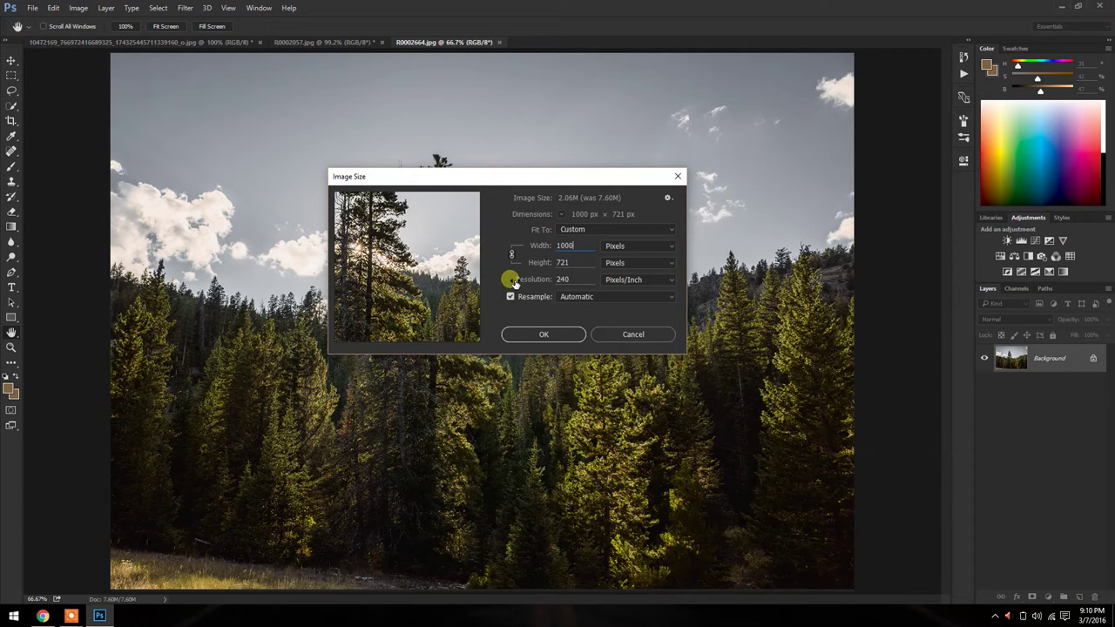
pyautogui.click(545, 334)
pyautogui.press('z')
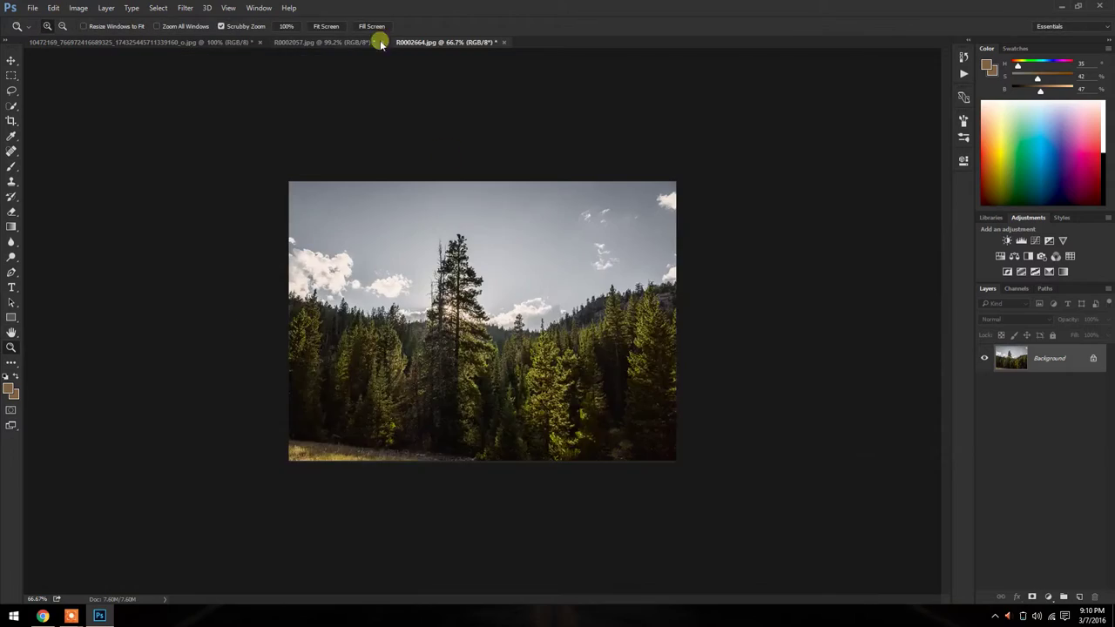
# Inspect the tall tree and treeline at 100% and closer, then undo the resize.
pyautogui.click(288, 27)
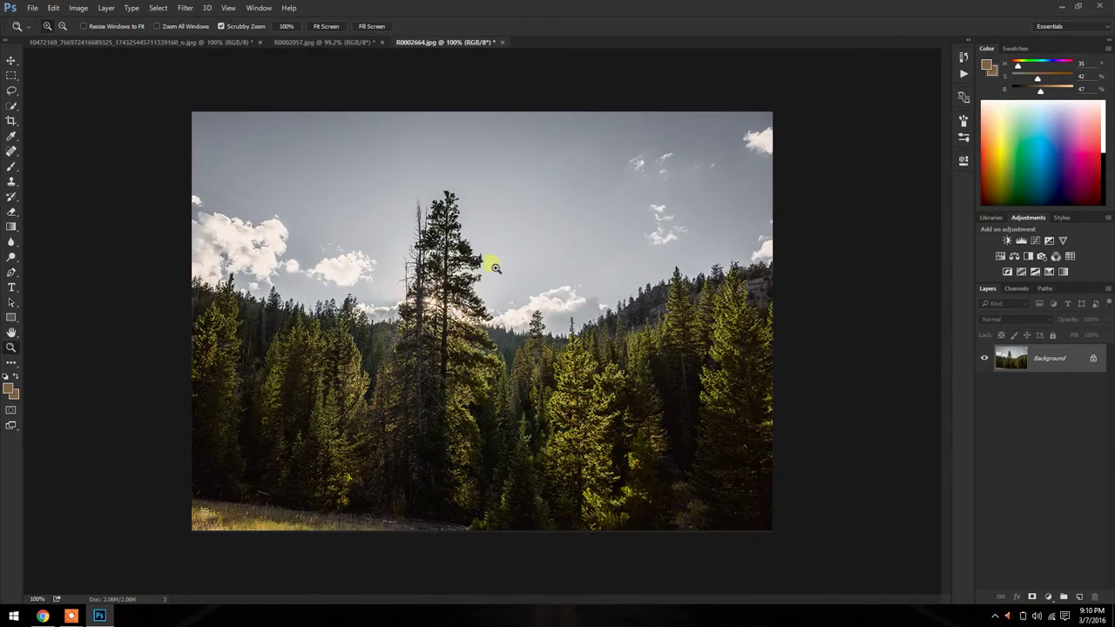
pyautogui.moveTo(491, 256); pyautogui.dragTo(496, 277)
pyautogui.click(624, 400)
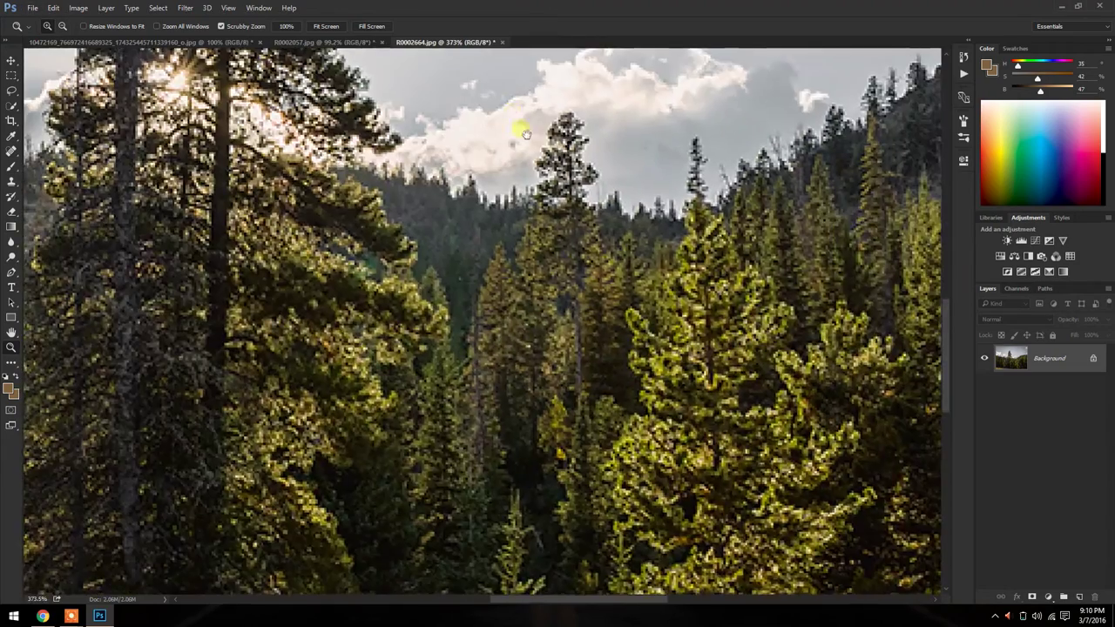
pyautogui.click(702, 258)
pyautogui.moveTo(702, 258); pyautogui.dragTo(610, 323)
pyautogui.moveTo(398, 236); pyautogui.dragTo(418, 329)
pyautogui.hotkey('ctrl', 'alt', 'z')
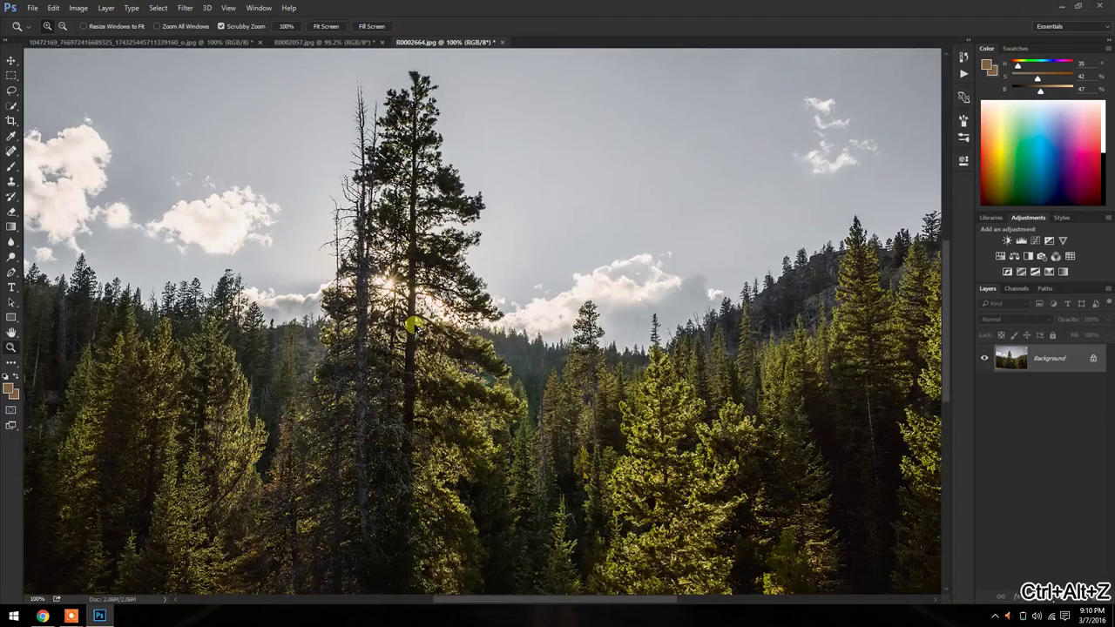
# Resize the forest photo to 1000 px wide with Bilinear resampling.
pyautogui.hotkey('ctrl', 'alt', 'i')
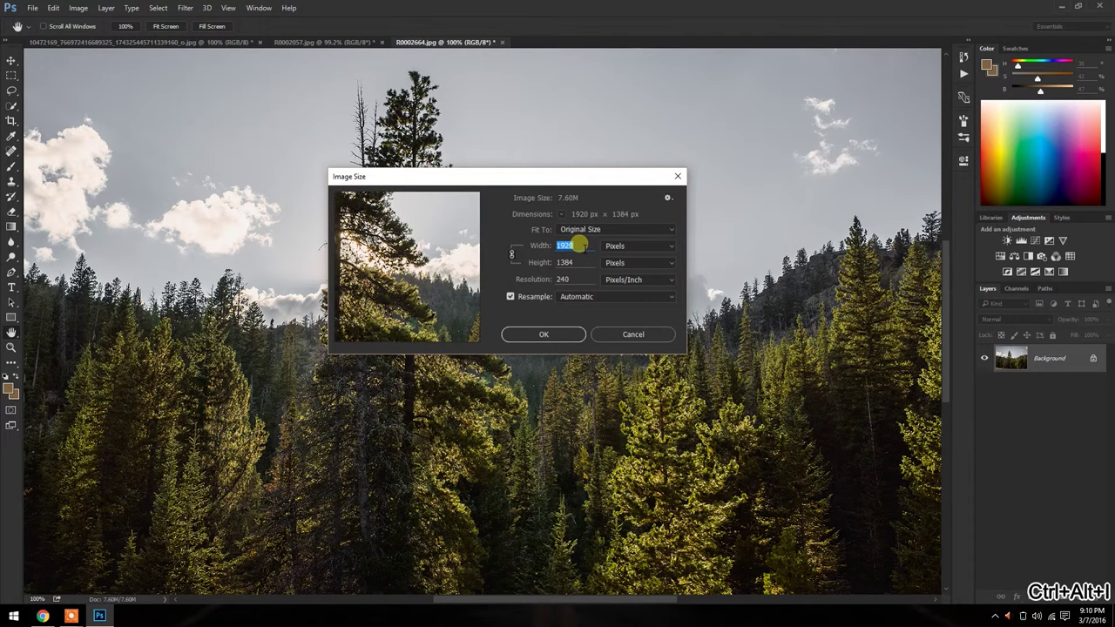
pyautogui.write('1000')
pyautogui.click(598, 297)
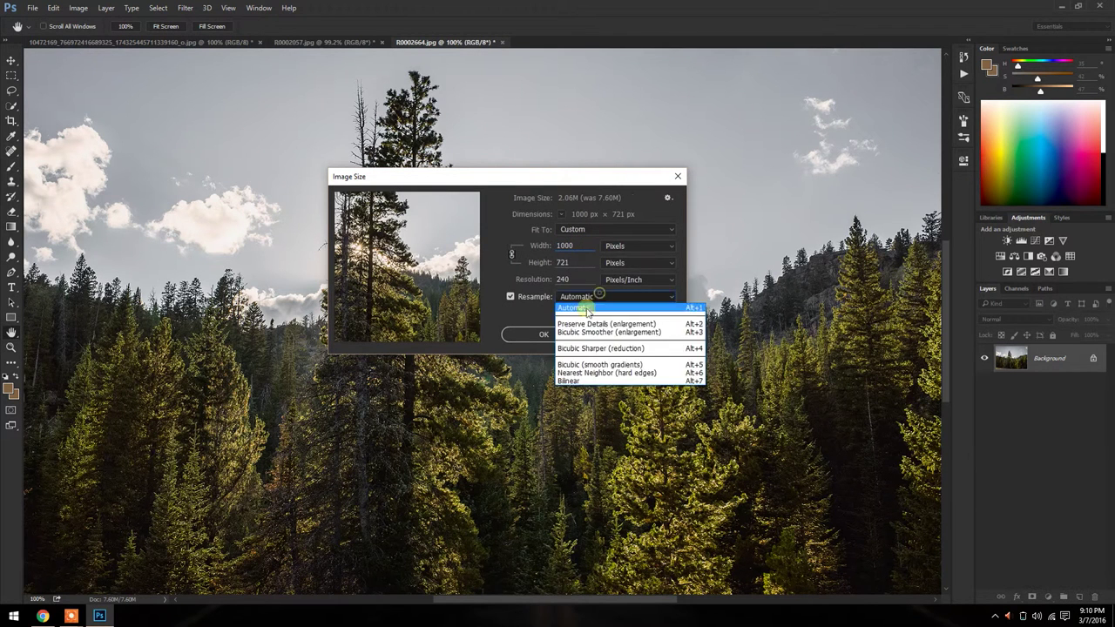
pyautogui.click(572, 381)
pyautogui.click(560, 339)
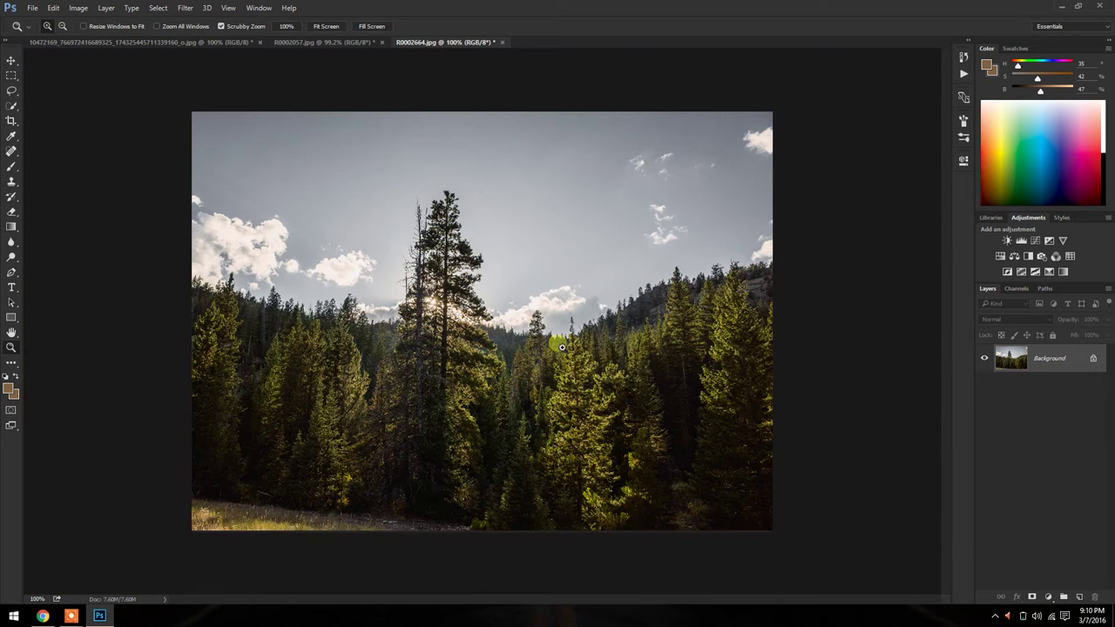
# Zoom in on the treetop to inspect the resized pixels, then zoom back out to the whole landscape.
pyautogui.click(289, 27)
pyautogui.click(458, 218)
pyautogui.click(423, 234)
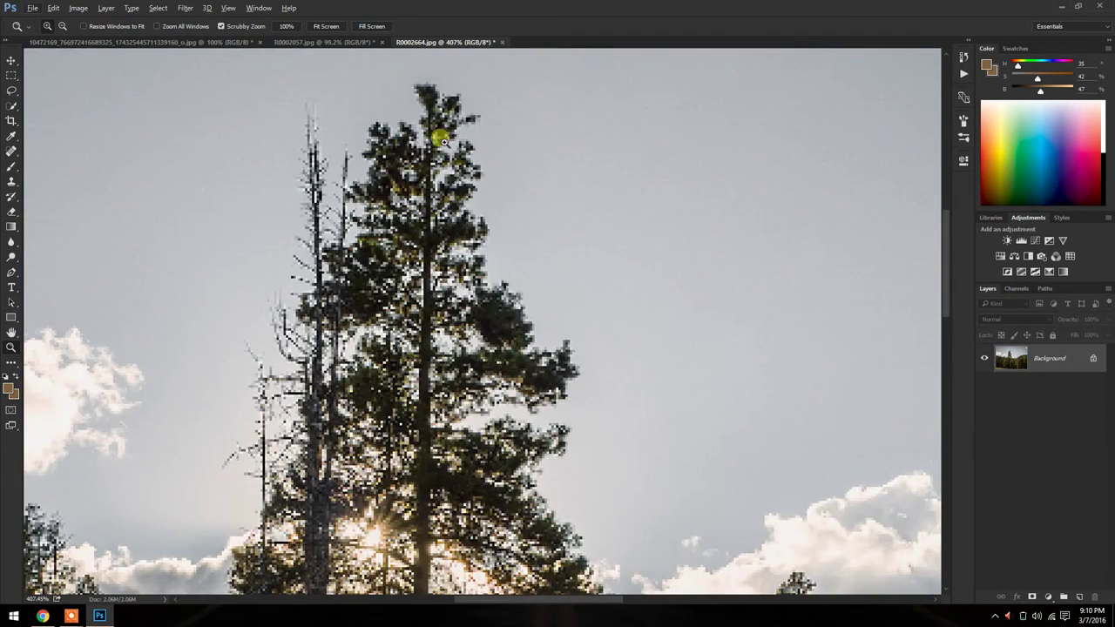
pyautogui.click(404, 248)
pyautogui.keyDown('alt'); pyautogui.click(403, 248); pyautogui.keyUp('alt')
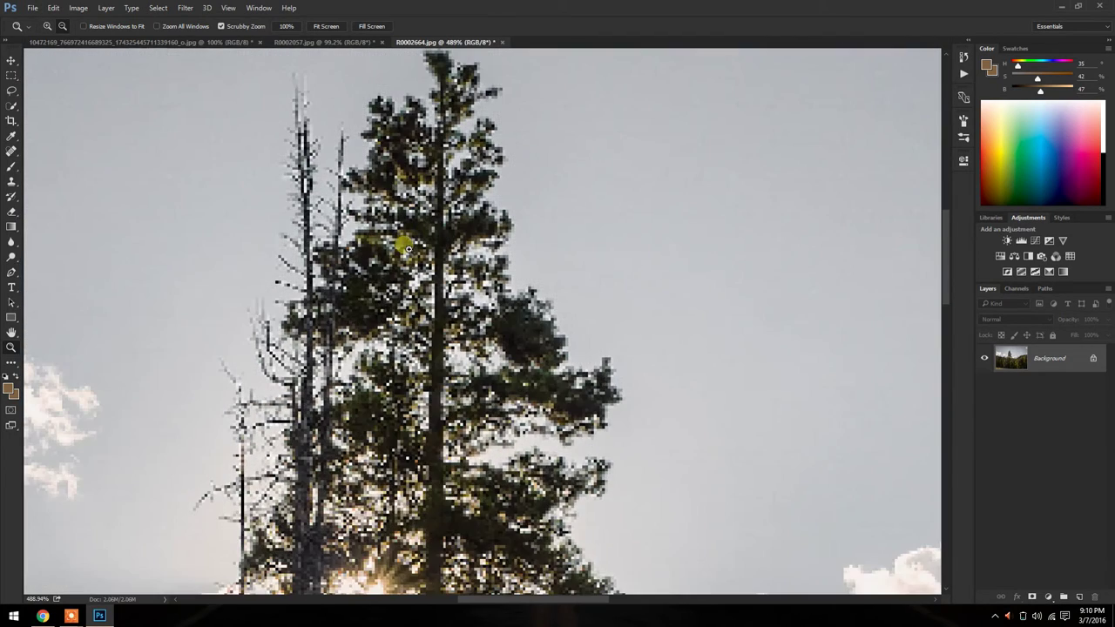
pyautogui.moveTo(304, 177); pyautogui.dragTo(409, 307)
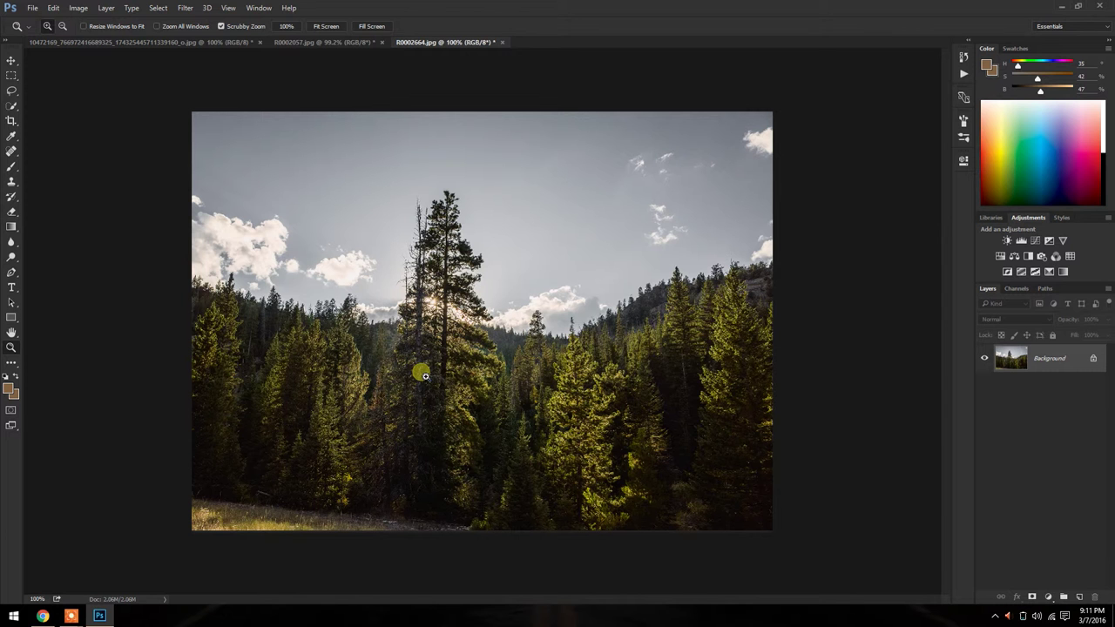
# Undo the resize to restore the forest photo to full size, viewed at 66.7%.
pyautogui.hotkey('ctrl', 'alt', 'z')
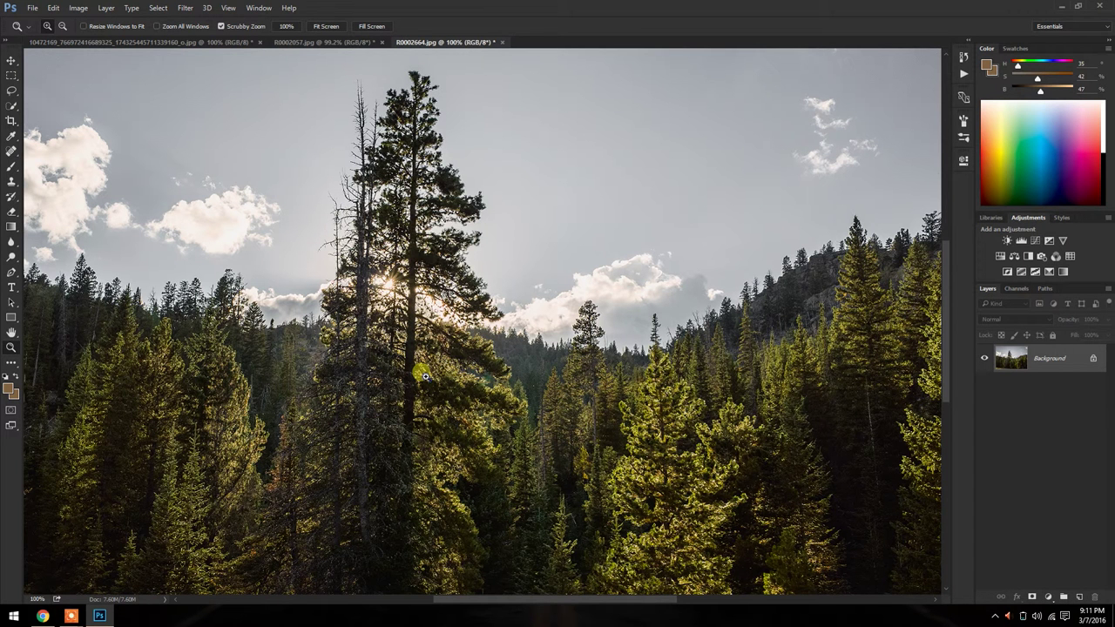
pyautogui.scroll(-3, 373, 416)
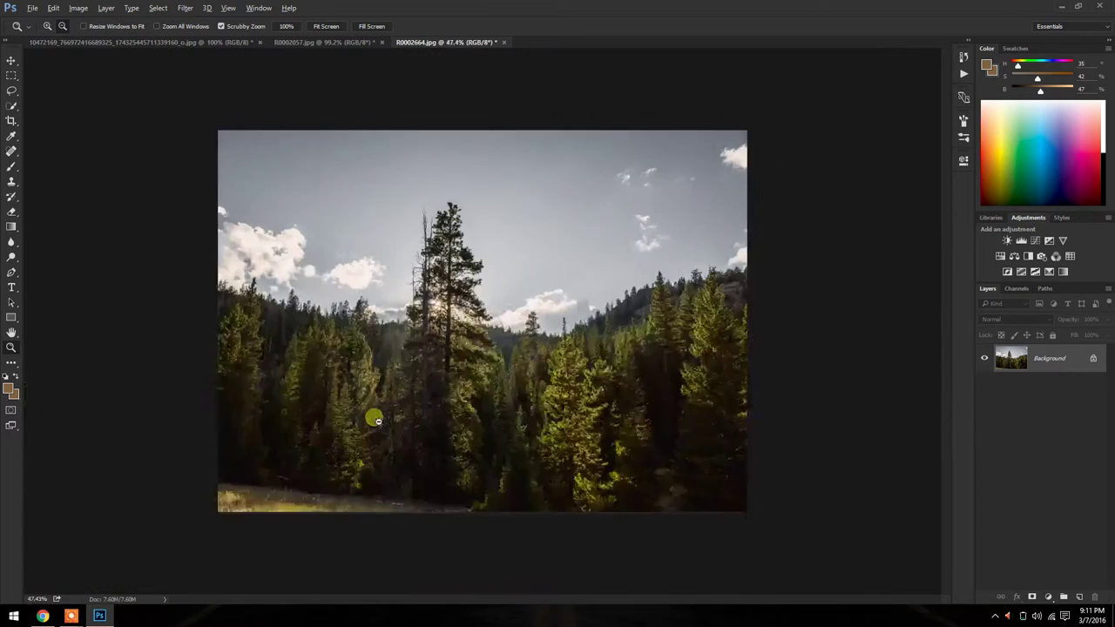
pyautogui.scroll(1, 373, 415)
pyautogui.hotkey('ctrl', '+')
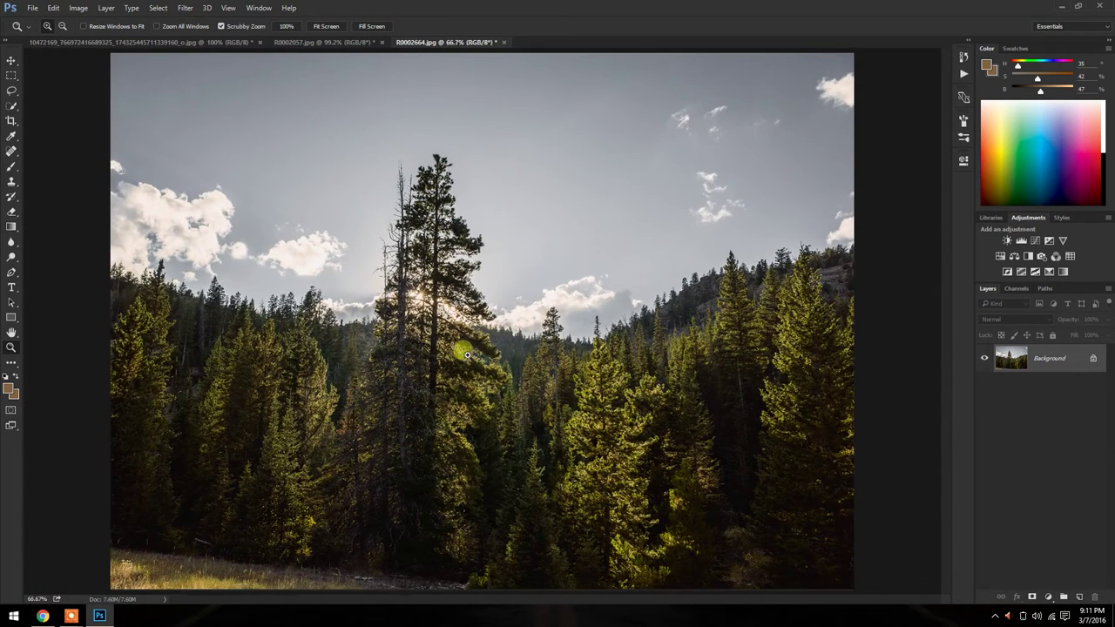
# Apply a Gaussian Blur with a 0.3 px radius to the forest photo.
pyautogui.click(186, 8)
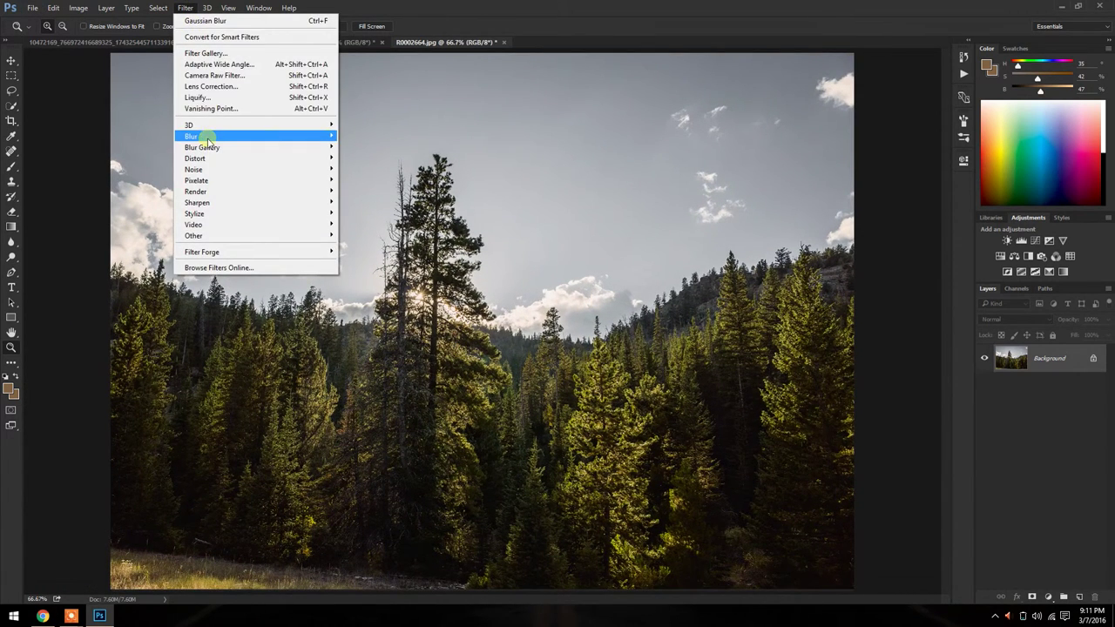
pyautogui.moveTo(206, 137)
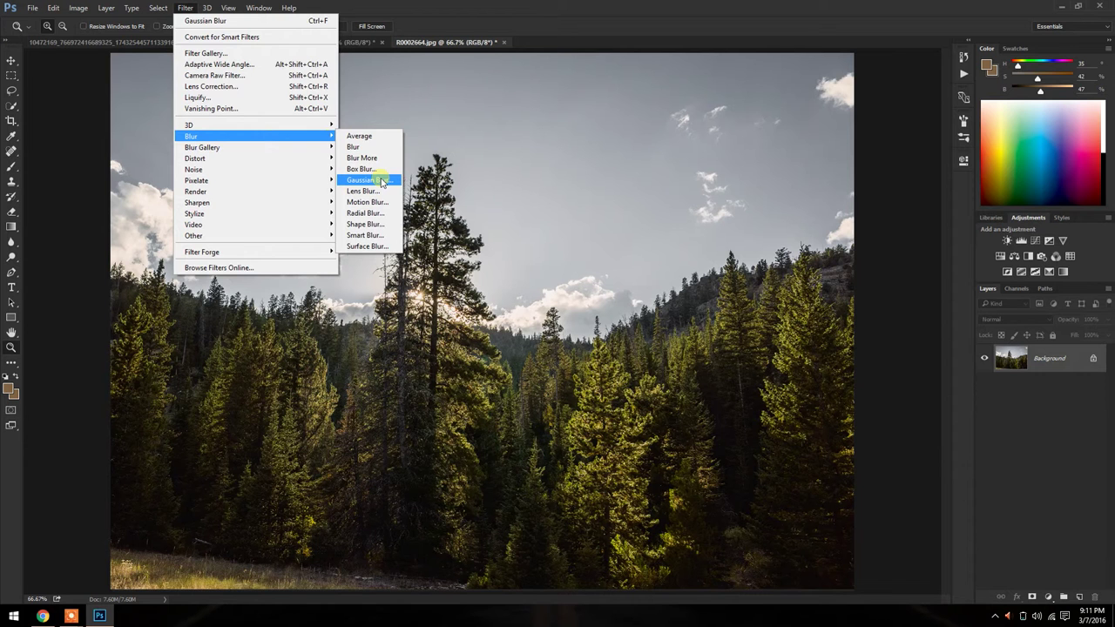
pyautogui.click(382, 180)
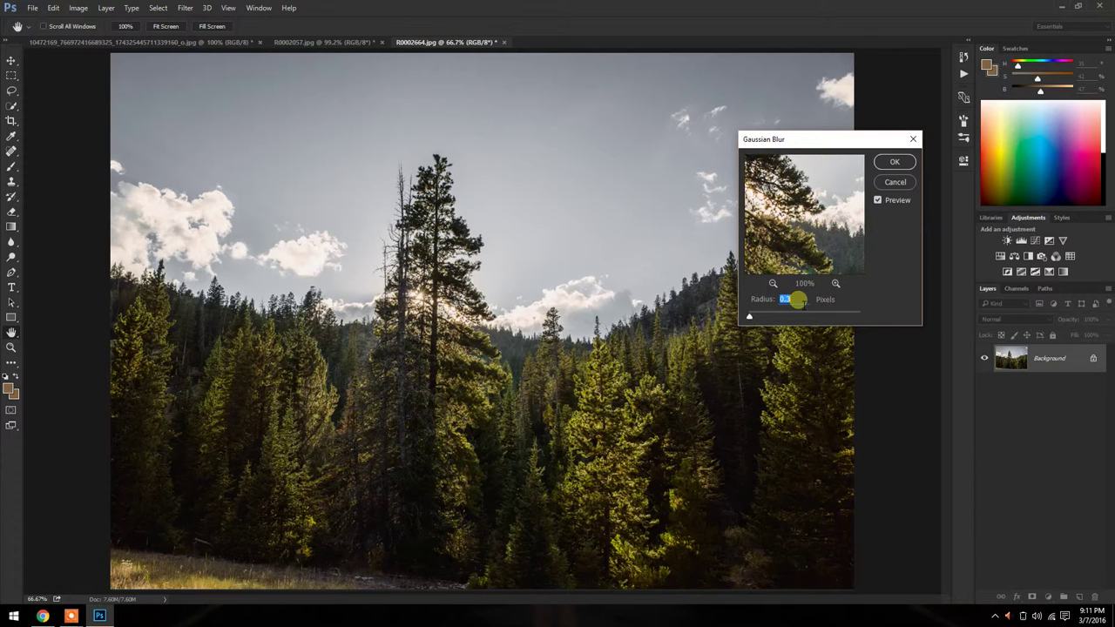
pyautogui.click(892, 162)
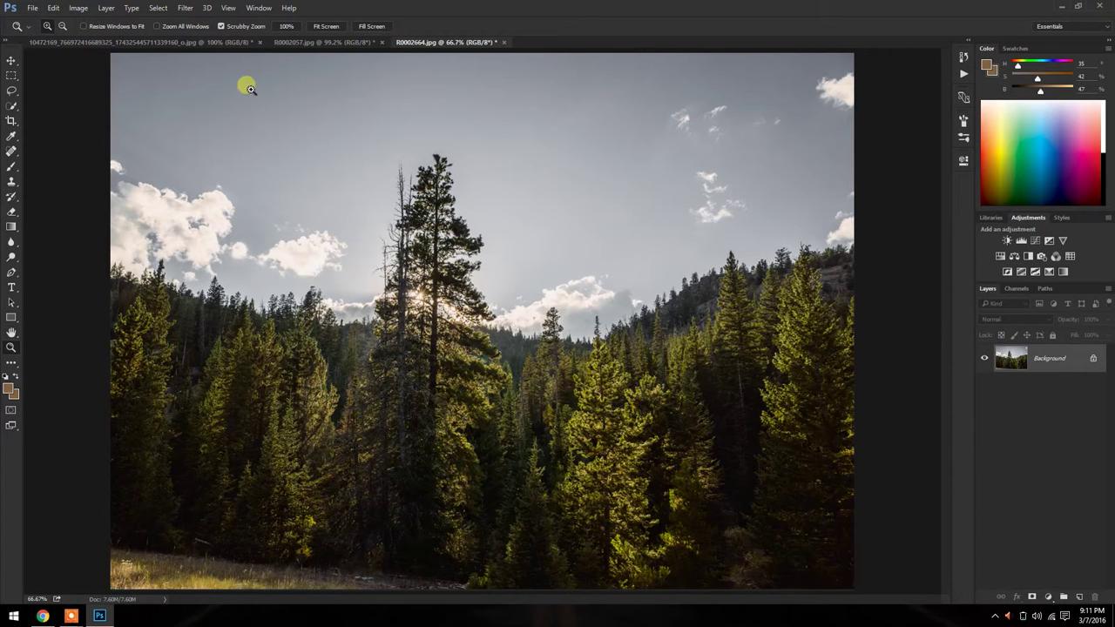
# Resize the blurred forest photo to 1000 × 721 px with Bilinear resampling and view it at 100%.
pyautogui.hotkey('ctrl', 'alt', 'i')
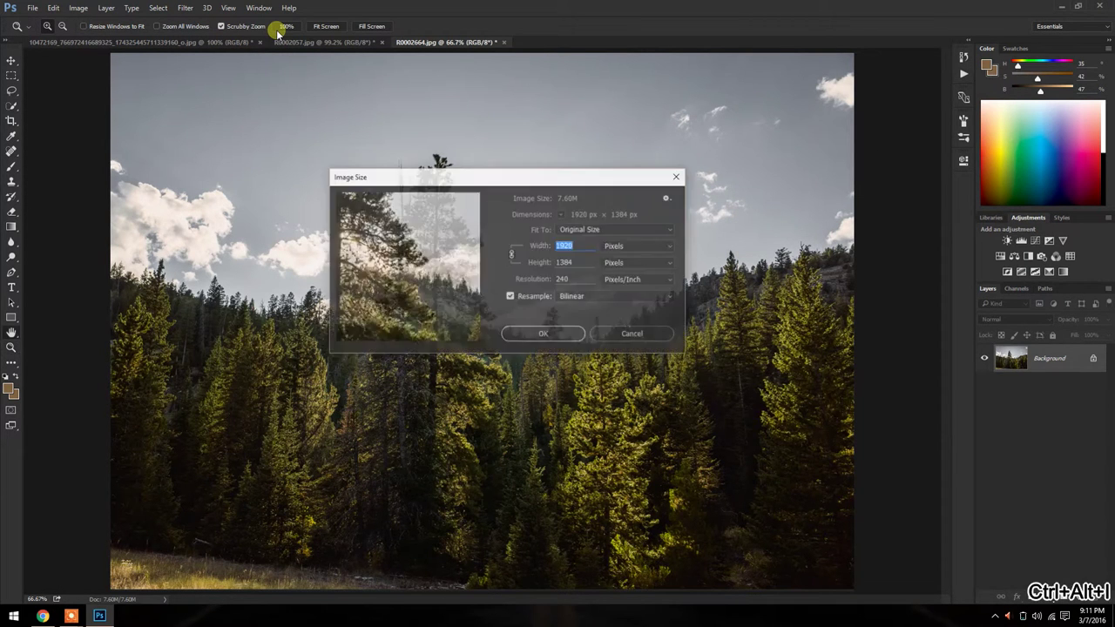
pyautogui.write('1000')
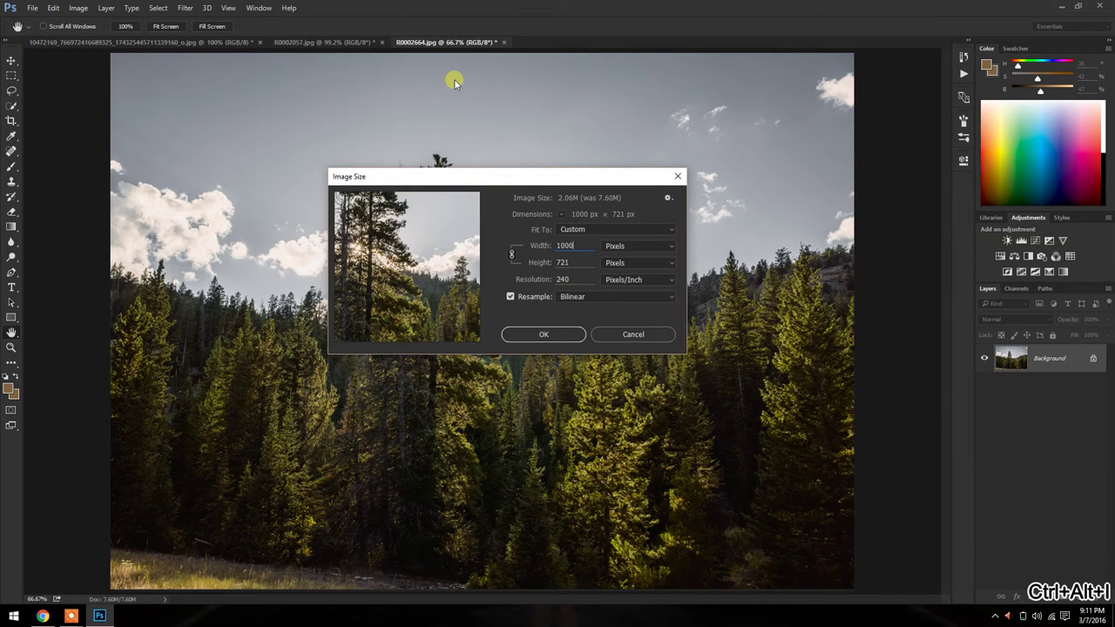
pyautogui.click(544, 334)
pyautogui.press('z')
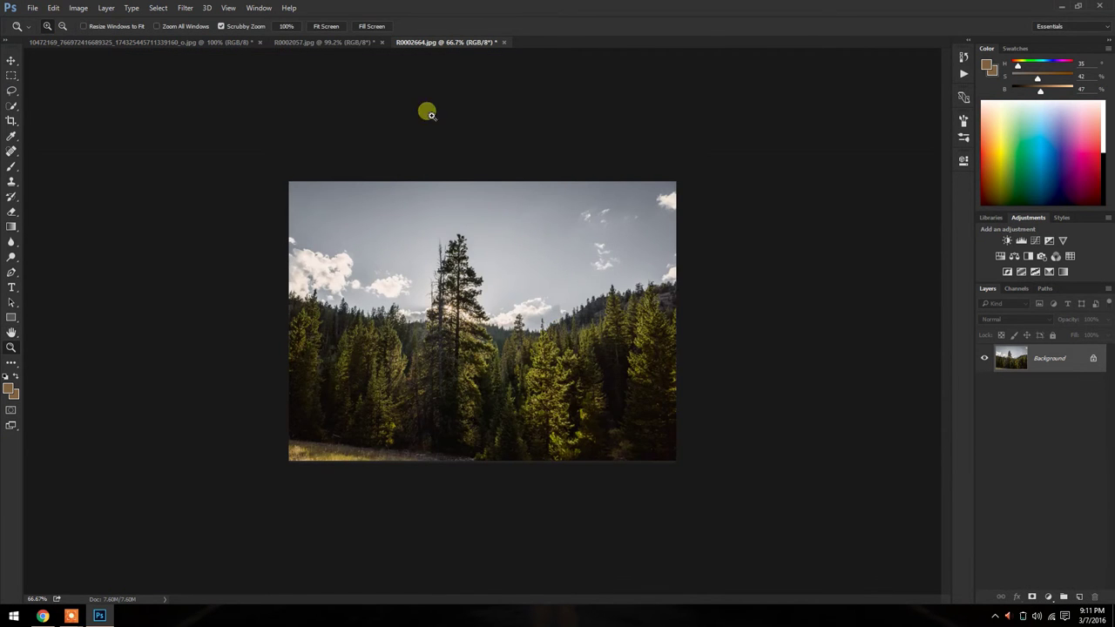
pyautogui.click(284, 27)
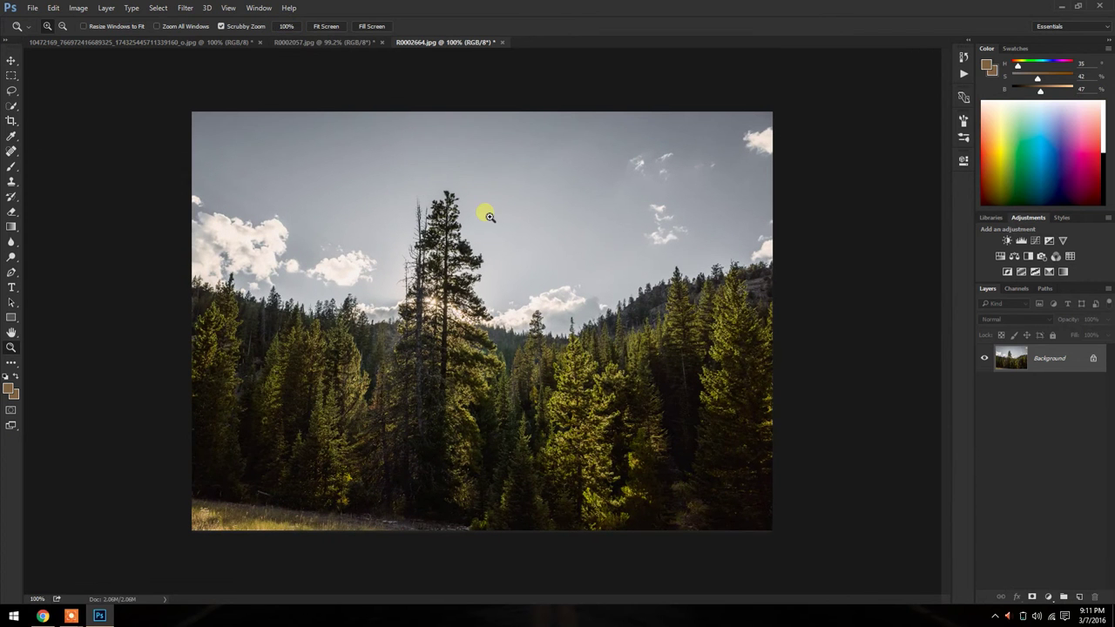